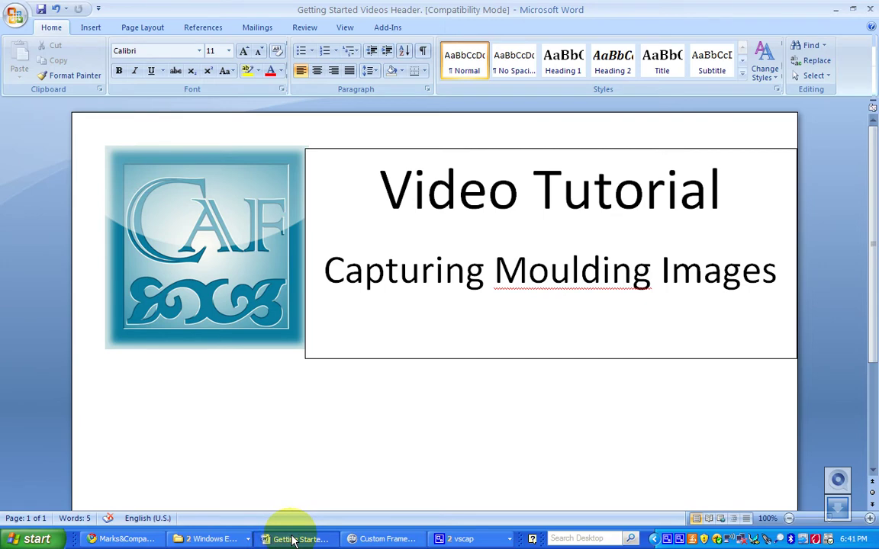
# Step: Switch to Custom Framer and change its mode to Image capture
pyautogui.click(381, 538)
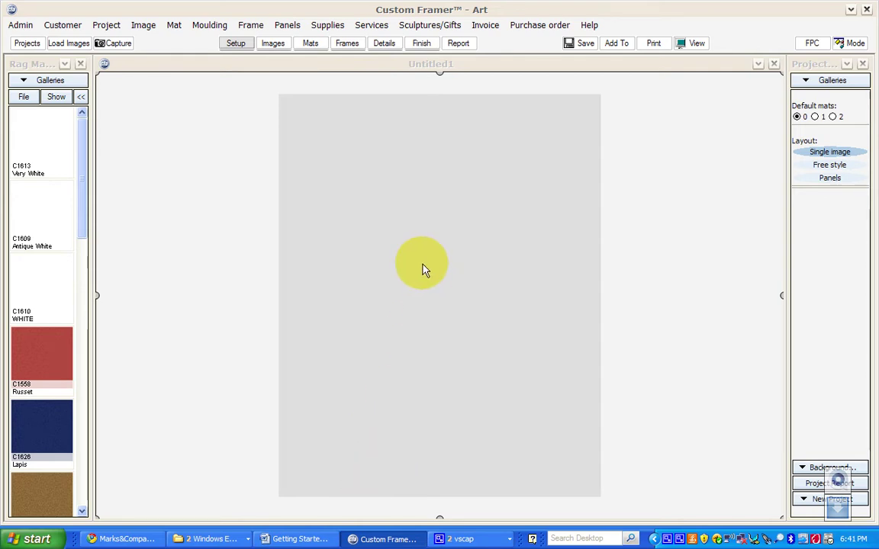
pyautogui.click(850, 46)
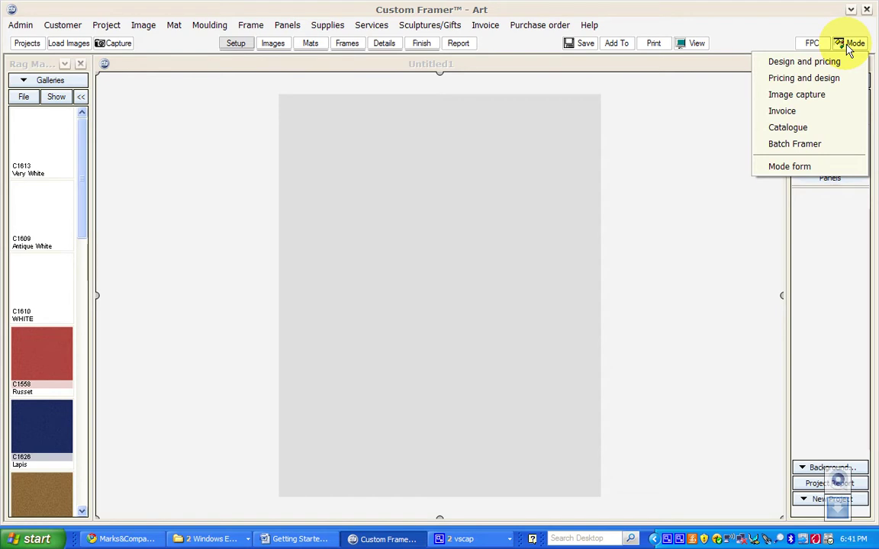
pyautogui.click(837, 100)
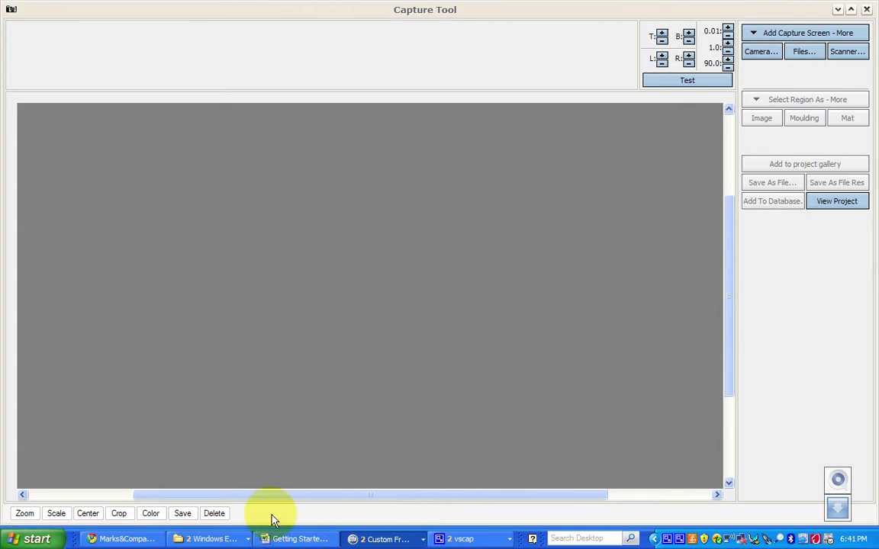
# Step: Look at moulding 241Y on the supplier's web page and in the picture viewer, and return to the Capture Tool
pyautogui.click(124, 540)
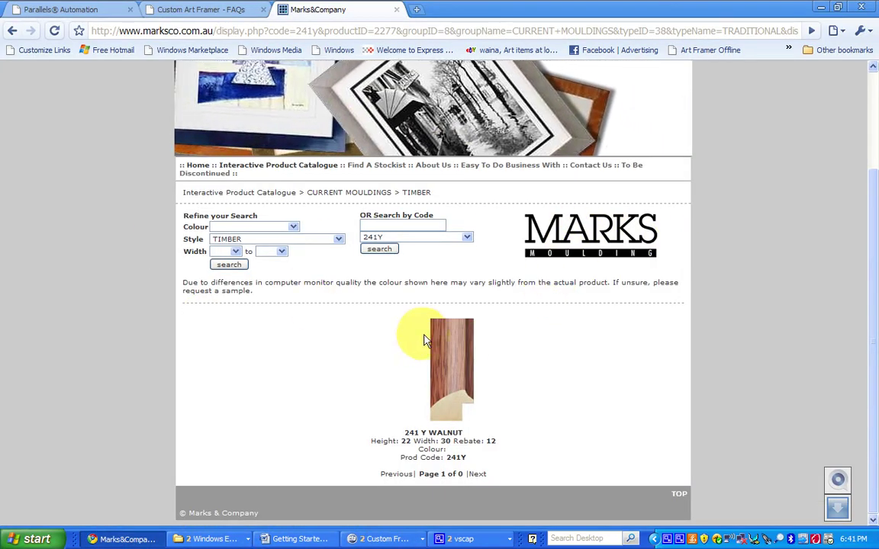
pyautogui.click(209, 539)
pyautogui.click(259, 502)
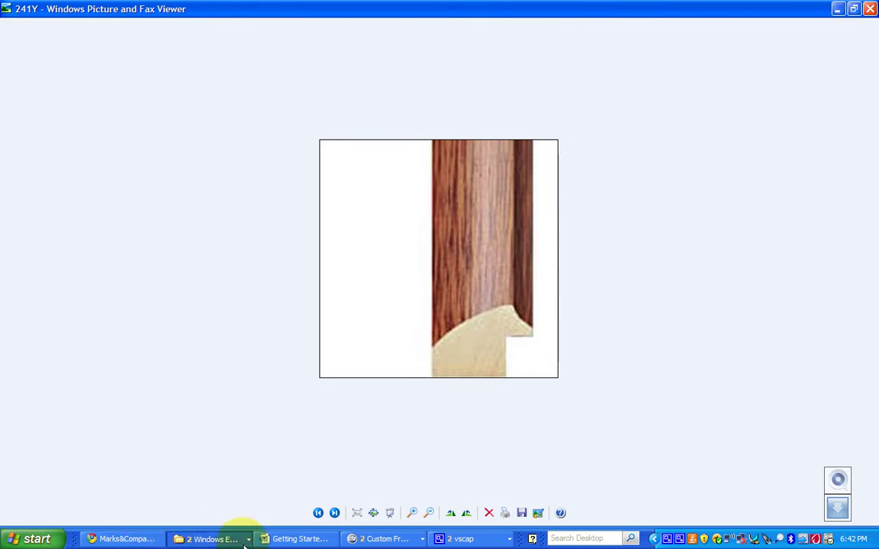
pyautogui.click(396, 539)
pyautogui.click(400, 499)
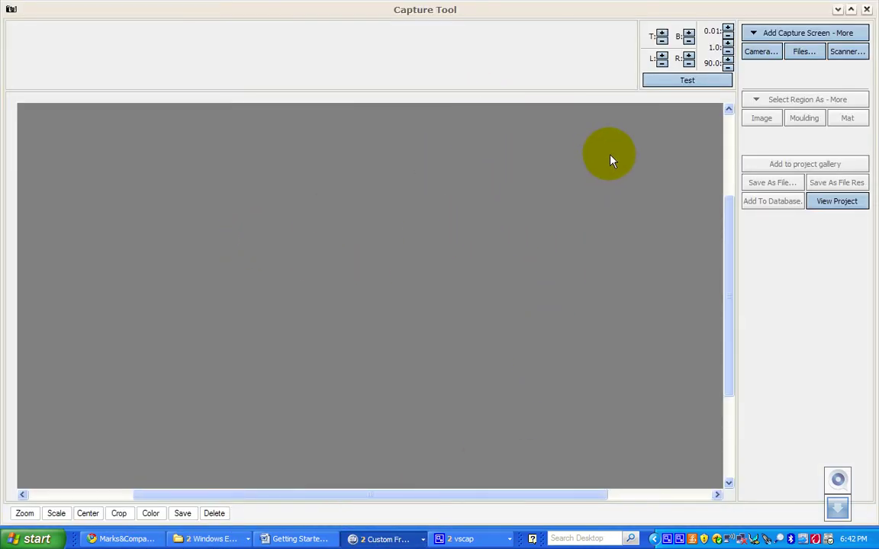
# Step: Load the image file 241Y from the Temp Export Folder as a capture screen
pyautogui.click(806, 52)
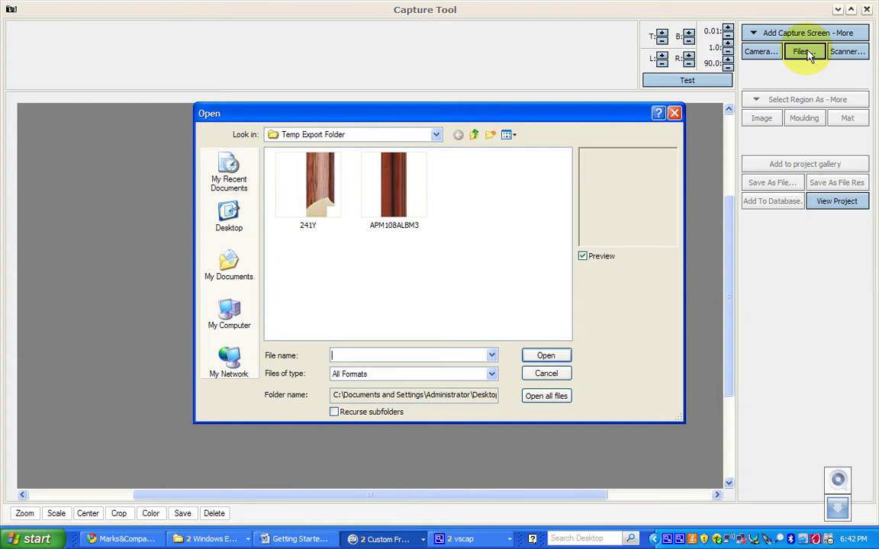
pyautogui.click(324, 181)
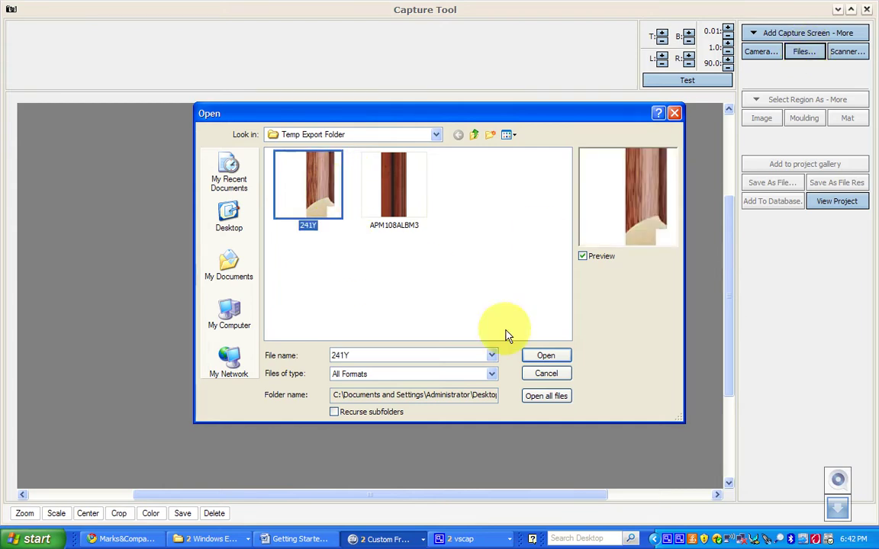
pyautogui.click(545, 356)
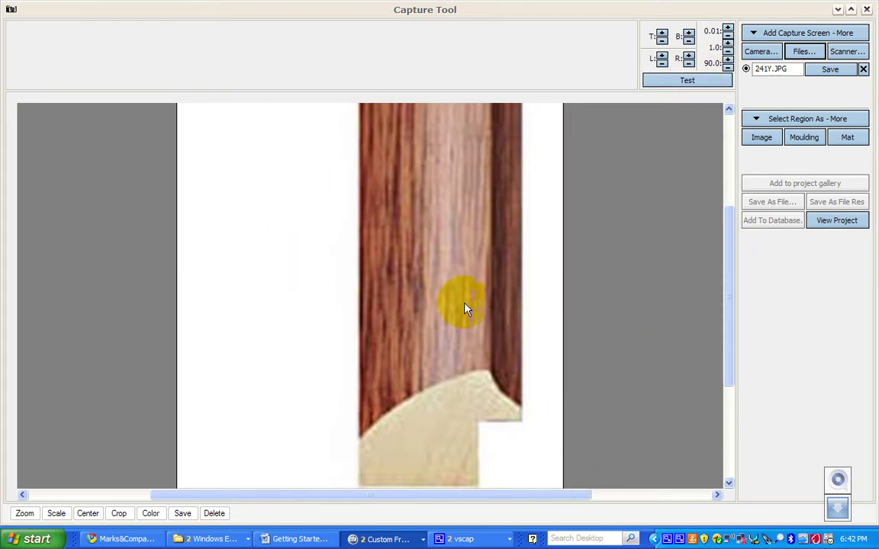
# Step: Mark a moulding region, rotate it a quarter turn, widen it across the wood face and preview it as a test frame
pyautogui.click(807, 139)
pyautogui.moveTo(400, 290); pyautogui.dragTo(471, 244)
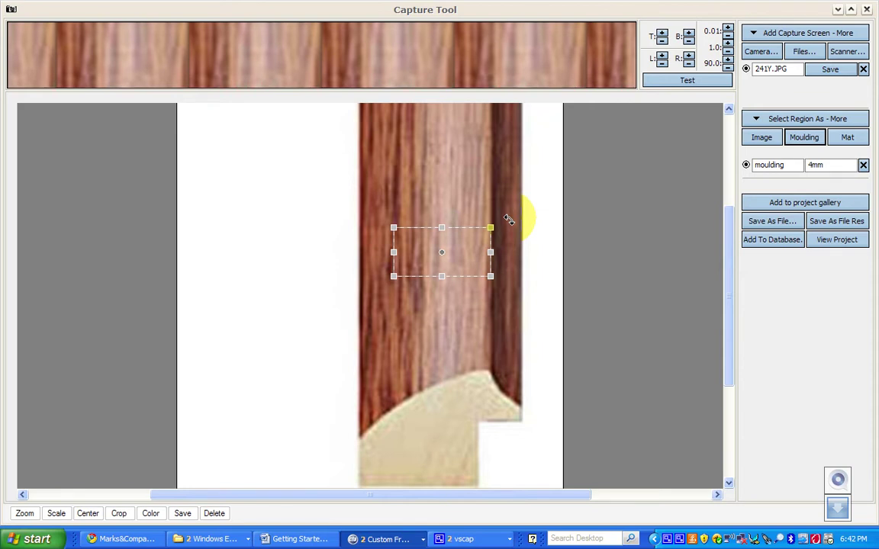
pyautogui.moveTo(509, 221); pyautogui.dragTo(402, 167)
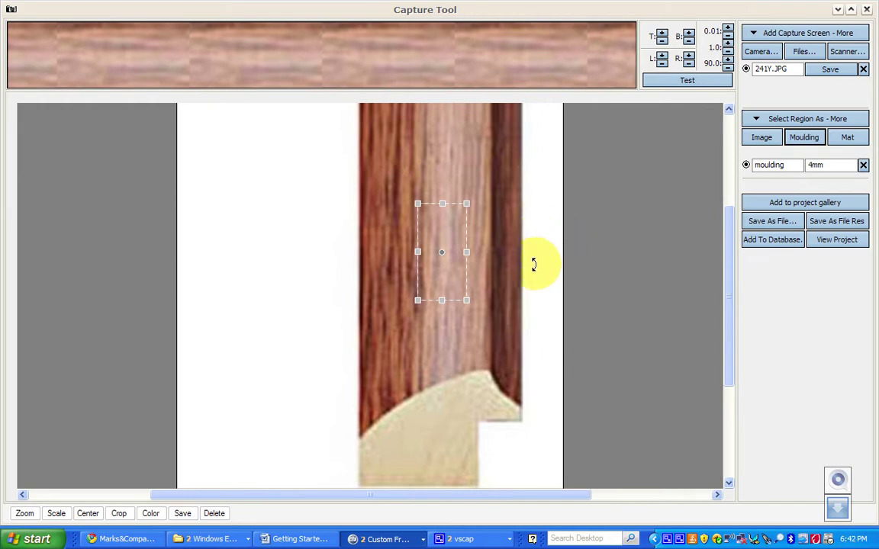
pyautogui.moveTo(466, 252); pyautogui.dragTo(516, 251)
pyautogui.moveTo(418, 252); pyautogui.dragTo(363, 251)
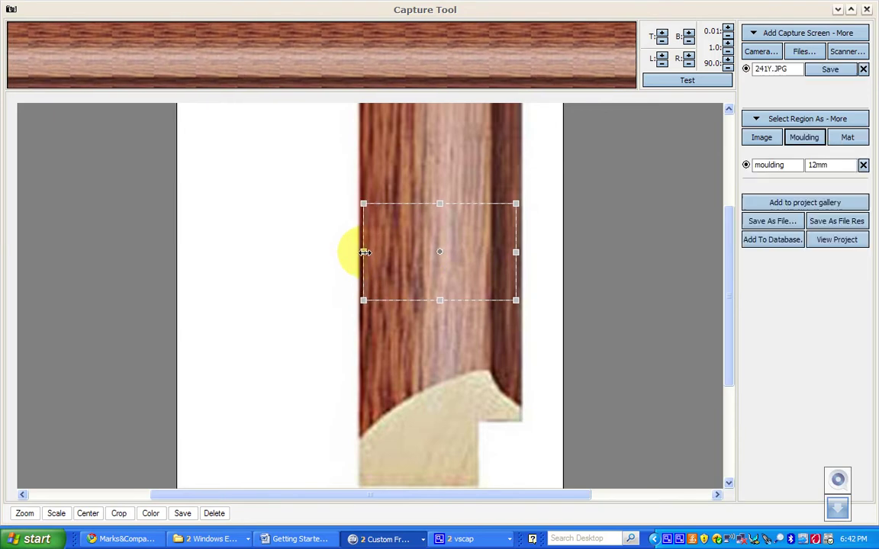
pyautogui.click(669, 82)
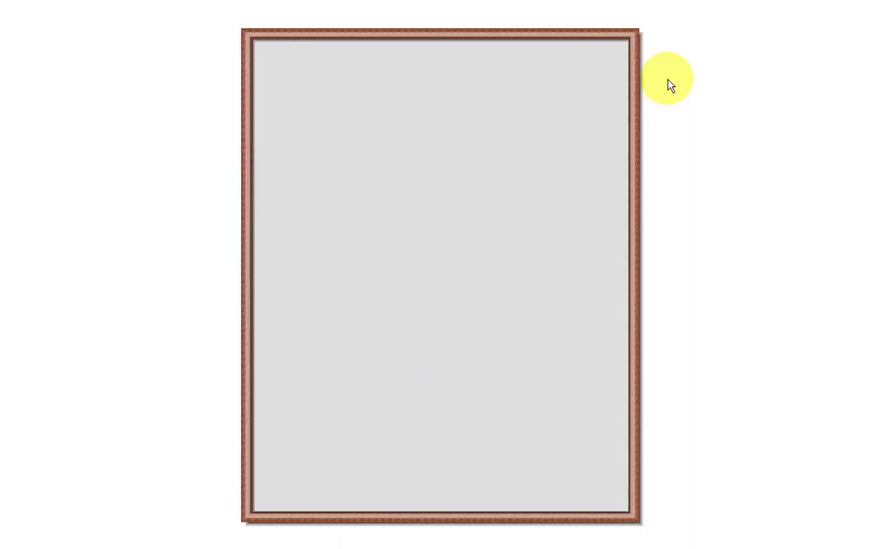
pyautogui.click(143, 122)
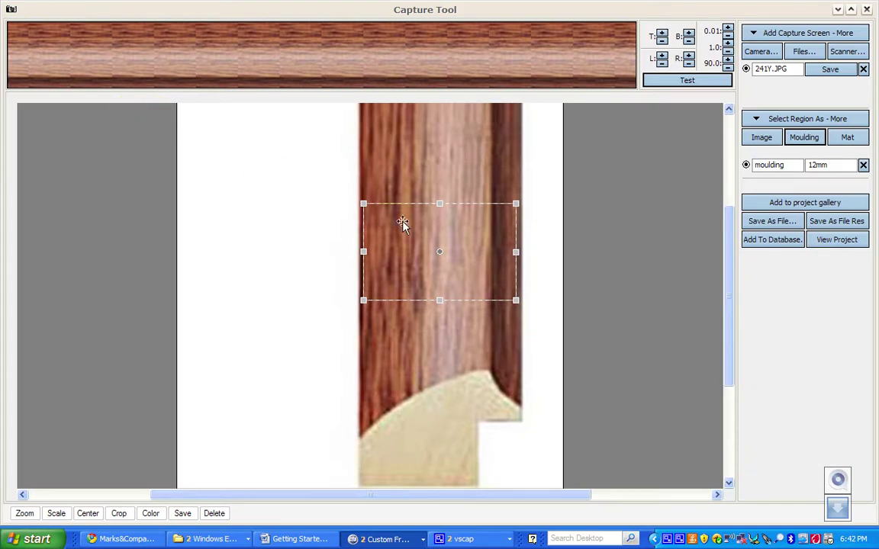
# Step: Try turning the moulding region a quarter turn and preview the frame with that orientation
pyautogui.moveTo(522, 200)
pyautogui.mouseDown()
pyautogui.moveTo(505, 293)
pyautogui.moveTo(476, 323)
pyautogui.mouseUp()
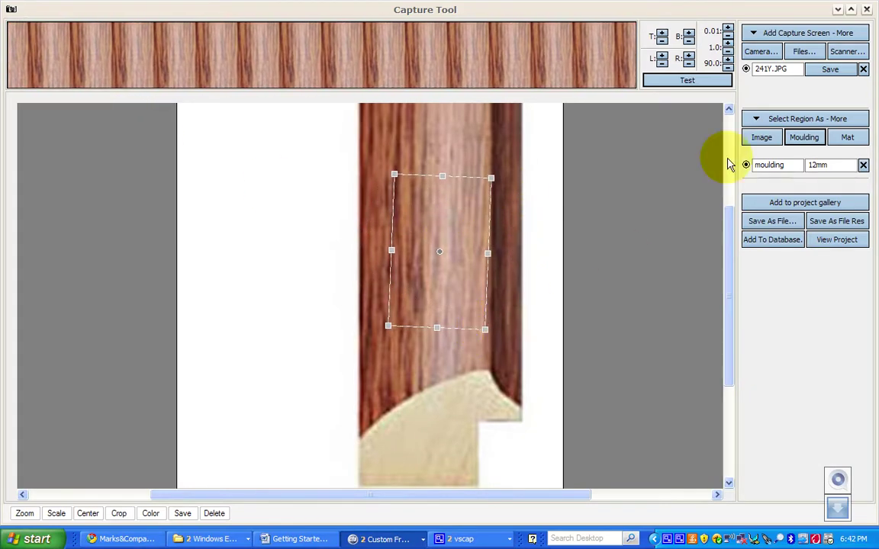
pyautogui.click(717, 83)
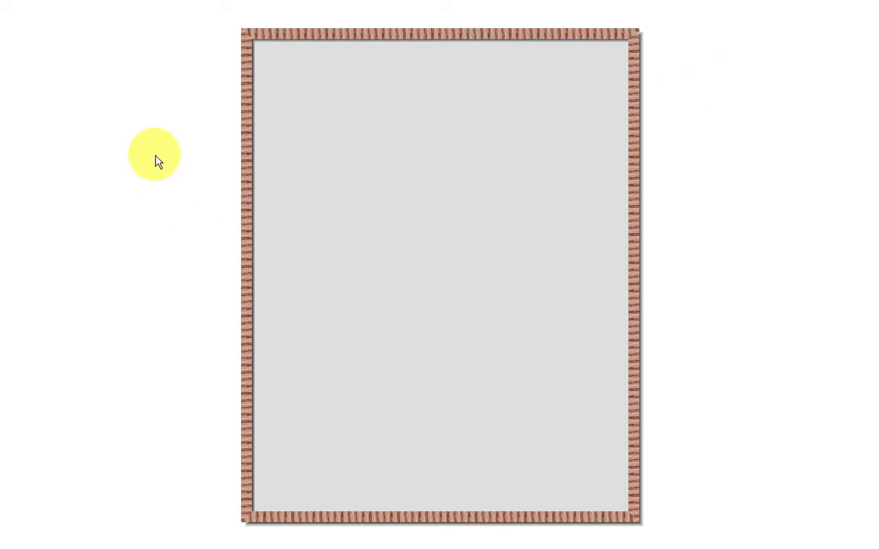
pyautogui.click(144, 111)
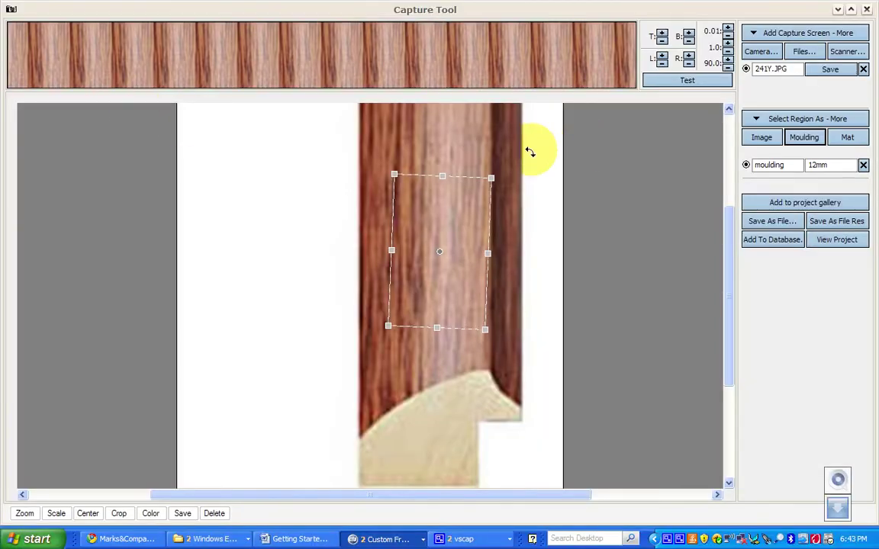
# Step: Rotate the moulding region back across the wood face and fine-tune its angle in 0.01 increments
pyautogui.moveTo(517, 166); pyautogui.dragTo(362, 184)
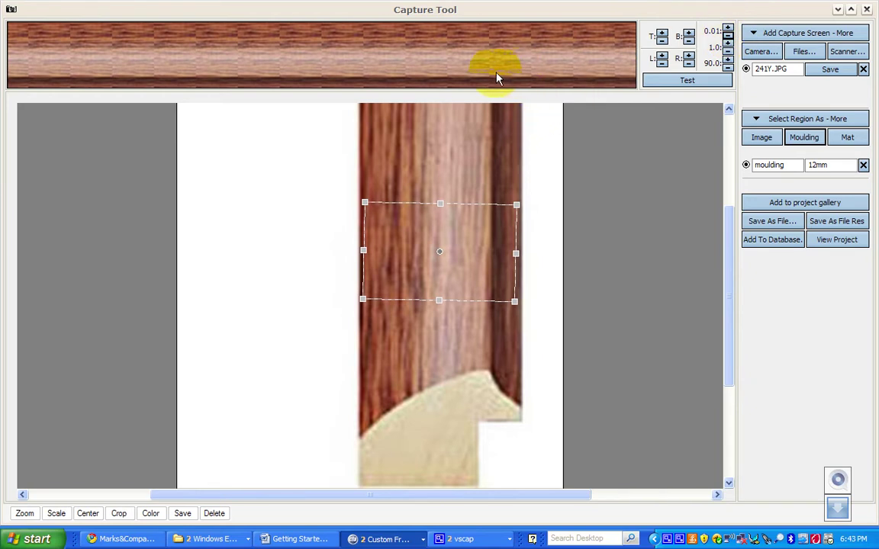
pyautogui.click(728, 31)
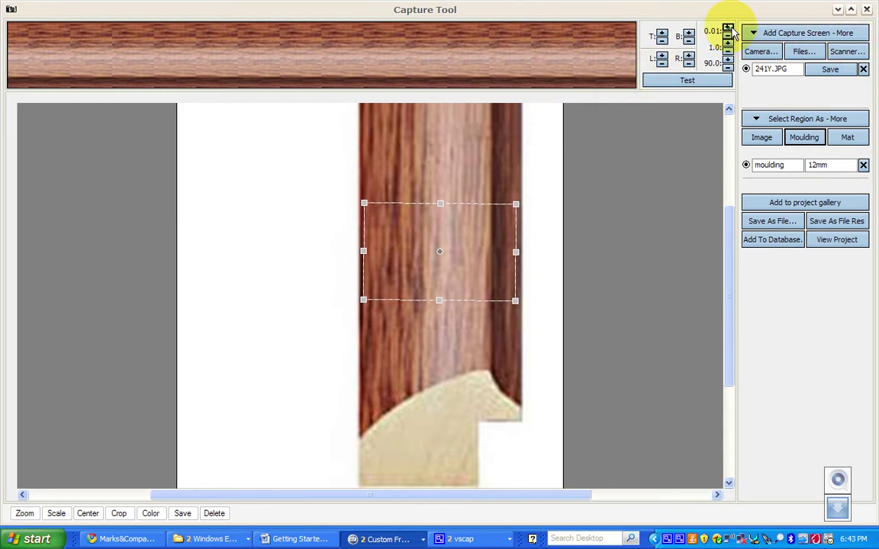
pyautogui.click(727, 36)
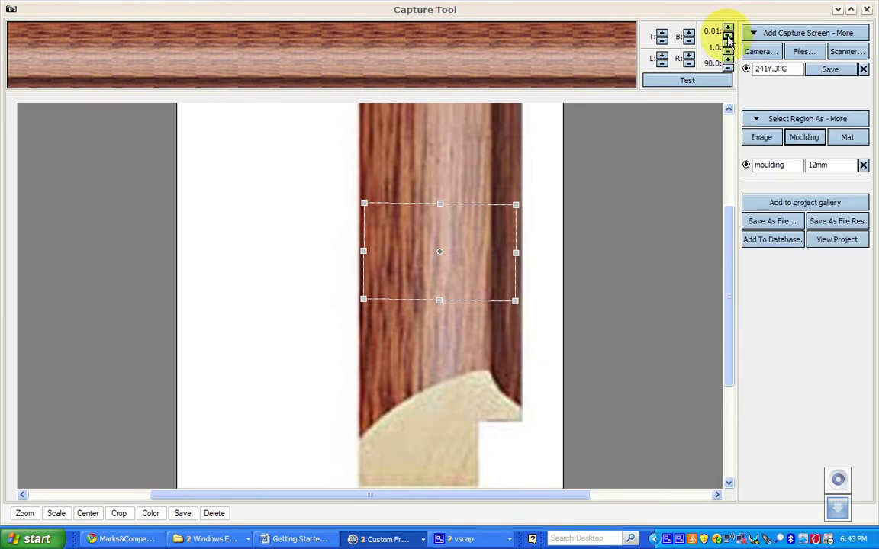
# Step: Extend the moulding region's top and bottom edges along the wood face and preview the test frame
pyautogui.moveTo(445, 204); pyautogui.dragTo(446, 113)
pyautogui.moveTo(421, 298); pyautogui.dragTo(433, 347)
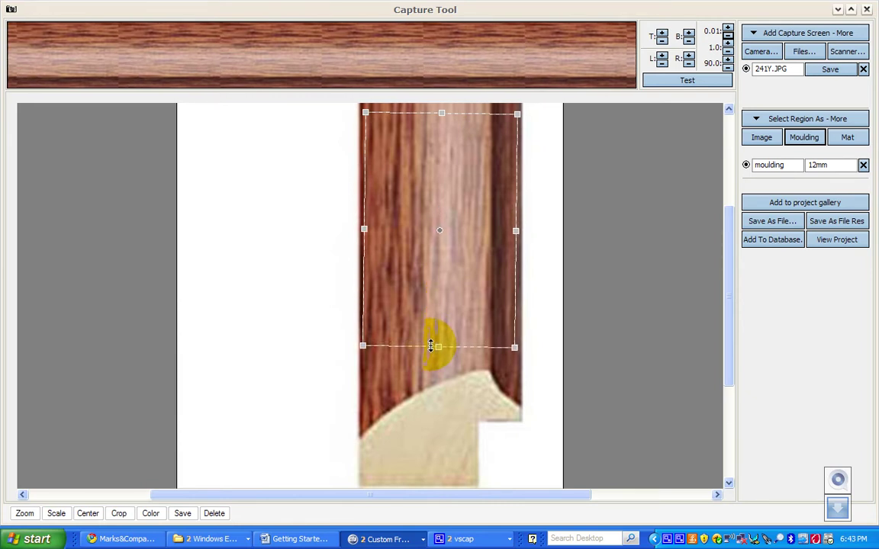
pyautogui.click(681, 81)
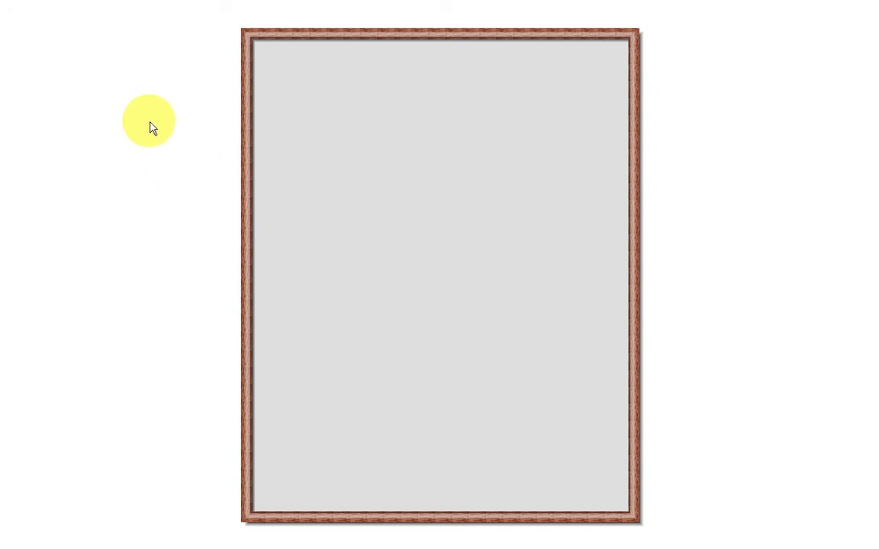
pyautogui.click(153, 126)
# Step: Lower the region's top edge, straighten its angle in 0.01 increments, widen it slightly to the right and preview the test frame
pyautogui.moveTo(441, 112); pyautogui.dragTo(436, 169)
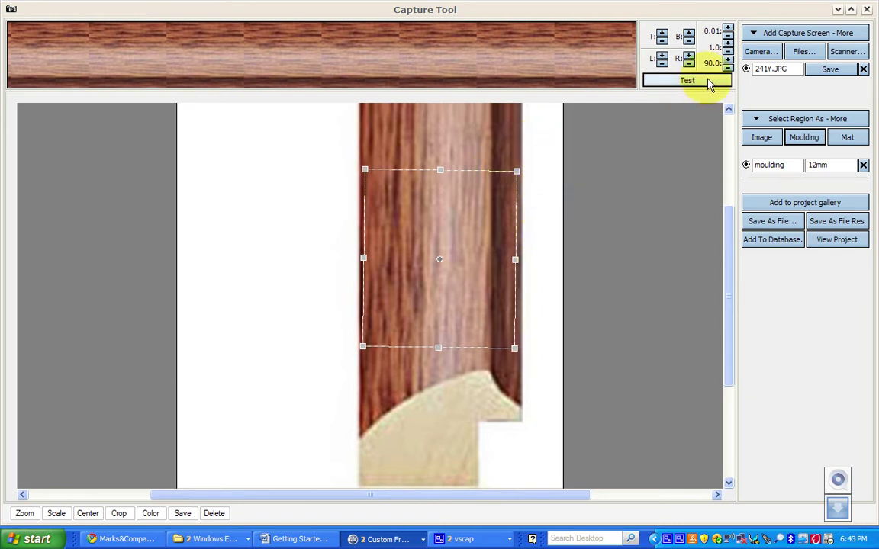
pyautogui.click(729, 30)
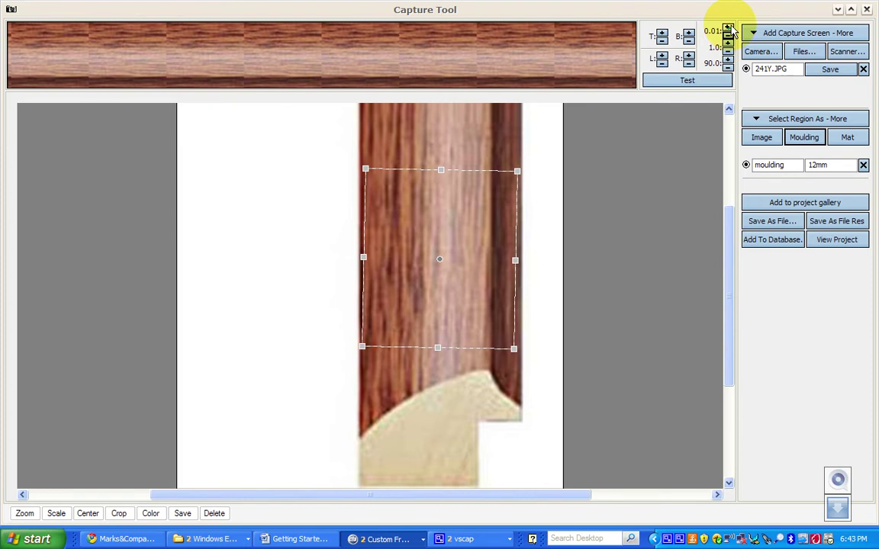
pyautogui.click(728, 31)
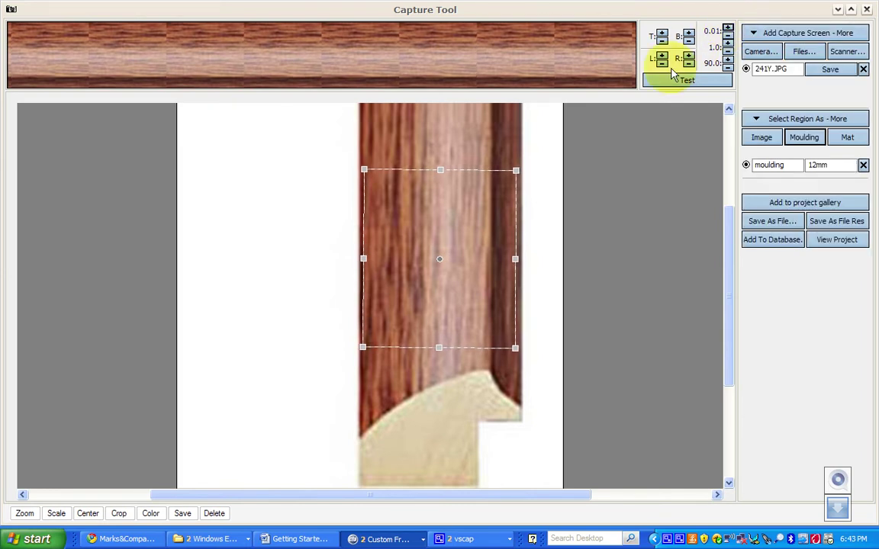
pyautogui.moveTo(515, 259); pyautogui.dragTo(519, 258)
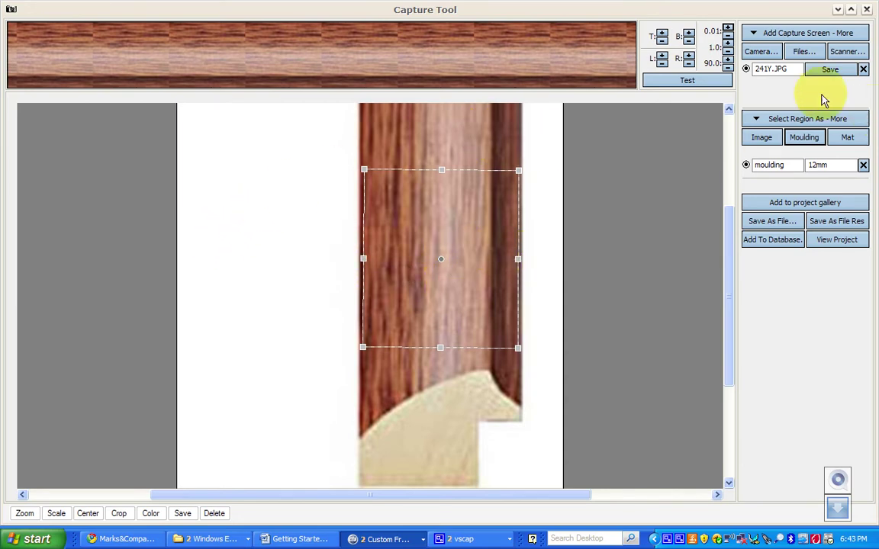
pyautogui.click(723, 80)
pyautogui.click(121, 173)
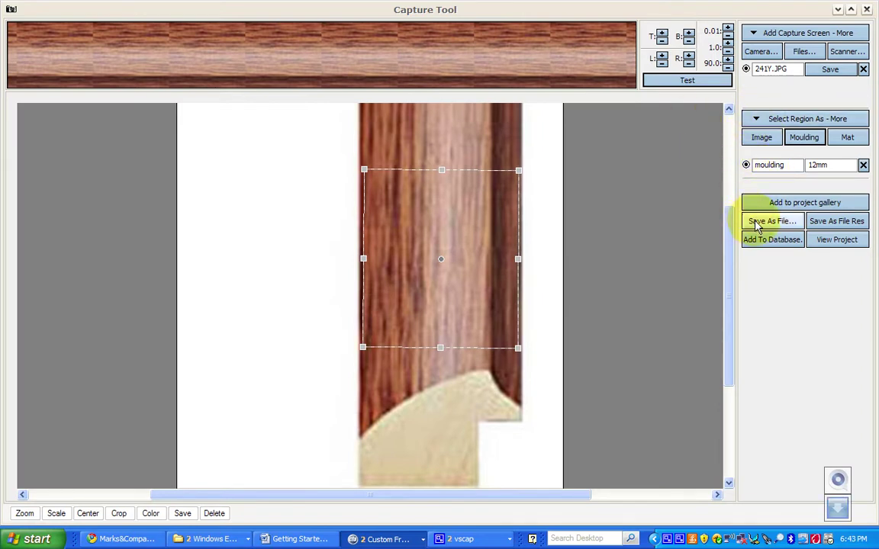
# Step: Start saving the moulding region as an image file in the Program Files\Custom Framer - Art\db\res\mouldings folder
pyautogui.click(762, 221)
pyautogui.click(693, 240)
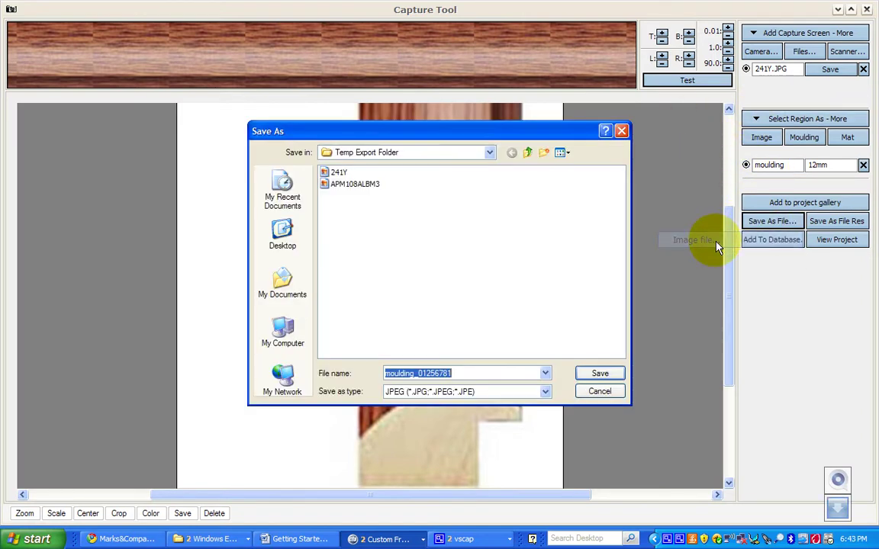
pyautogui.click(282, 328)
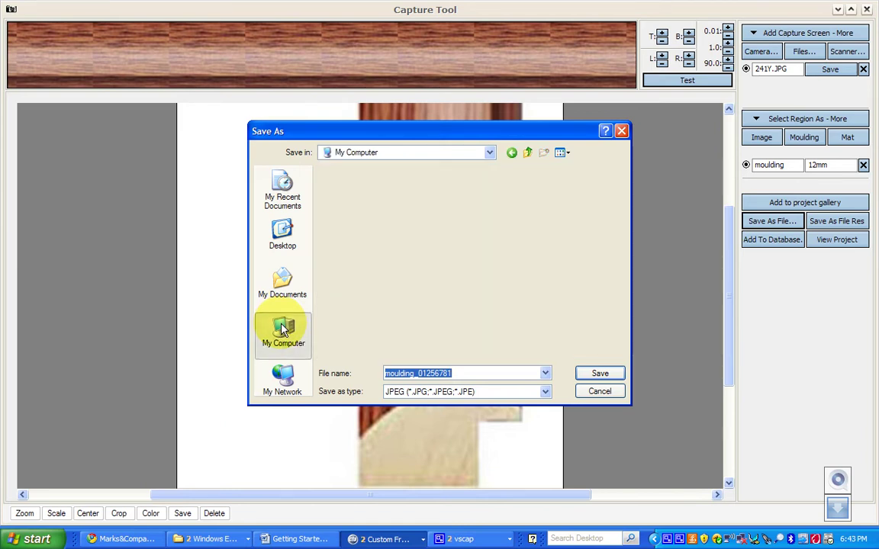
pyautogui.doubleClick(351, 173)
pyautogui.doubleClick(364, 242)
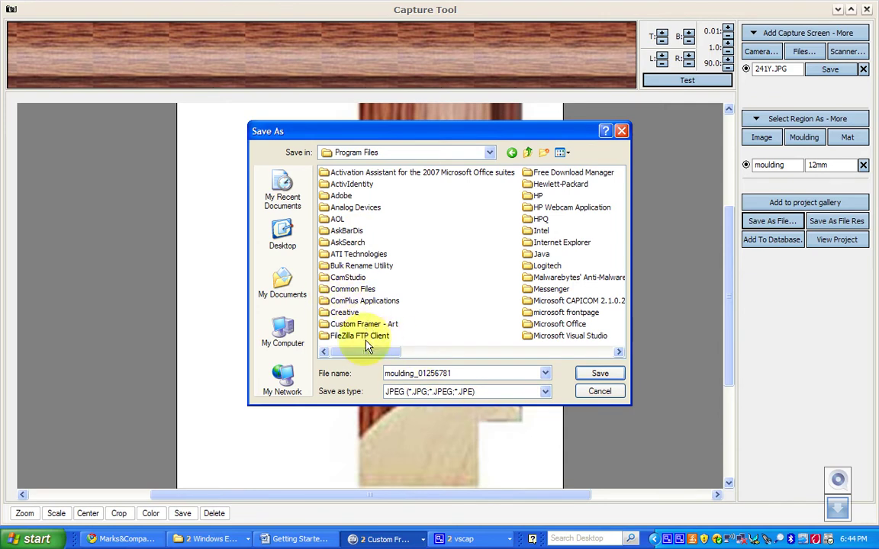
pyautogui.doubleClick(349, 324)
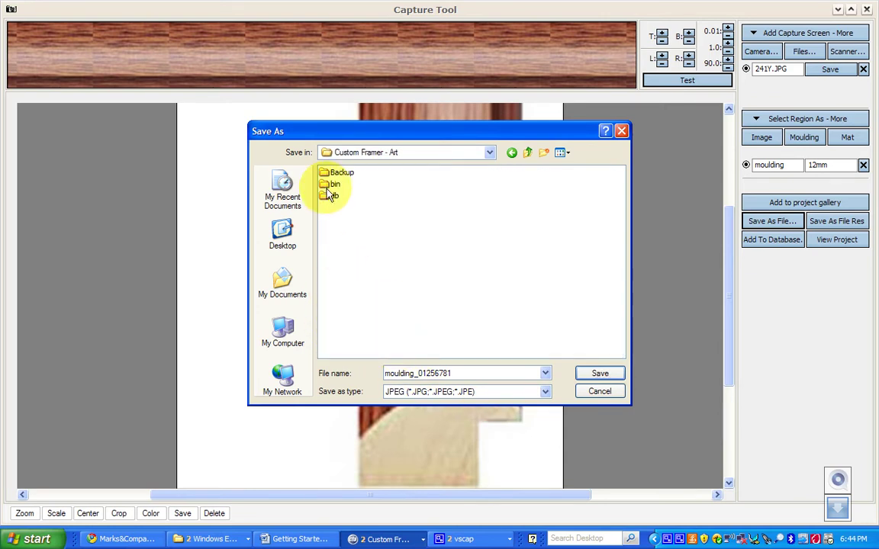
pyautogui.doubleClick(332, 196)
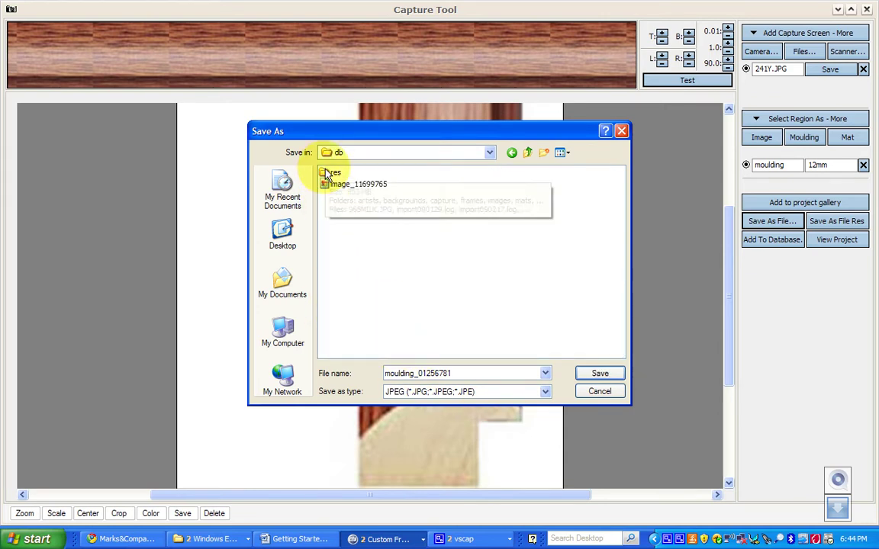
pyautogui.doubleClick(326, 174)
pyautogui.doubleClick(326, 242)
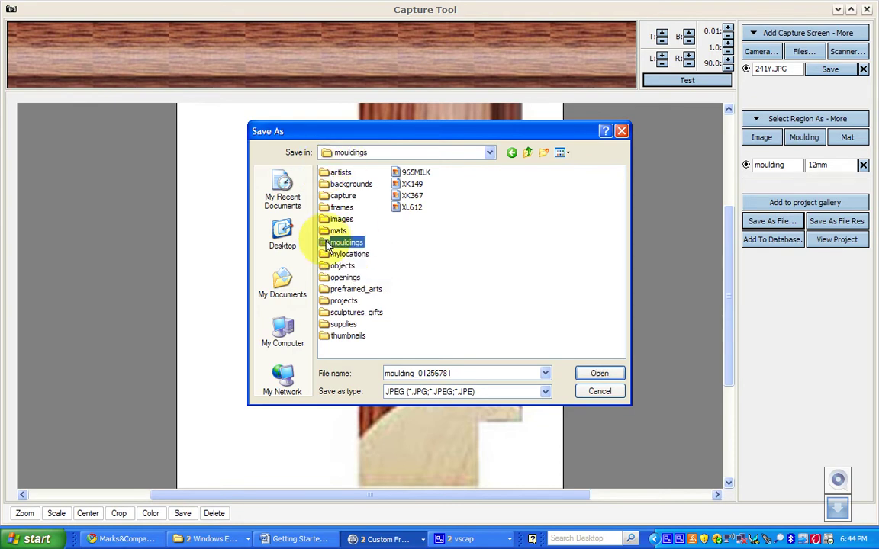
# Step: Try to save the moulding image as 241Y, decline replacing the existing file and cancel the save
pyautogui.doubleClick(452, 373)
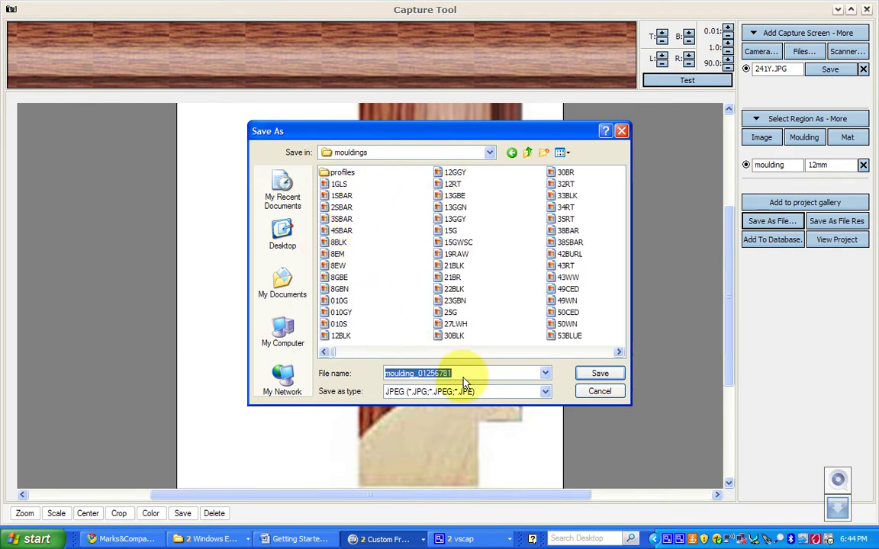
pyautogui.write('241')
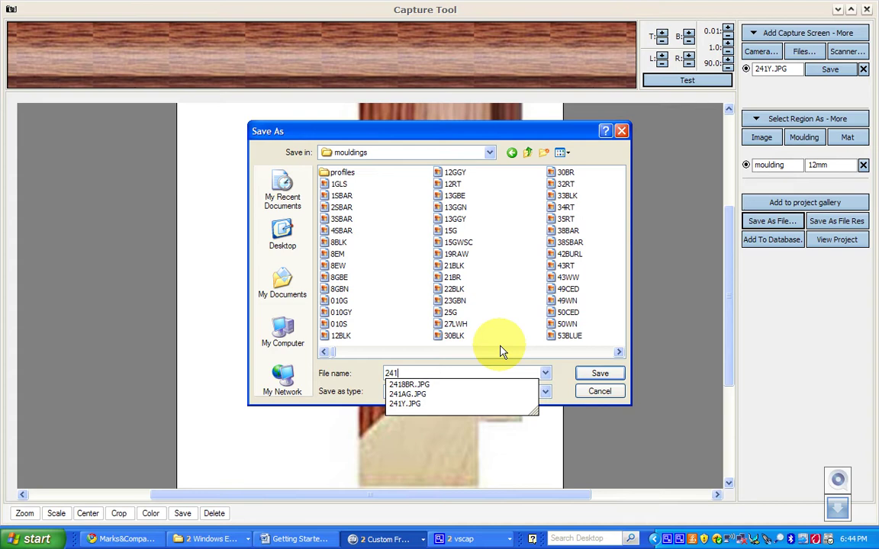
pyautogui.write('y')
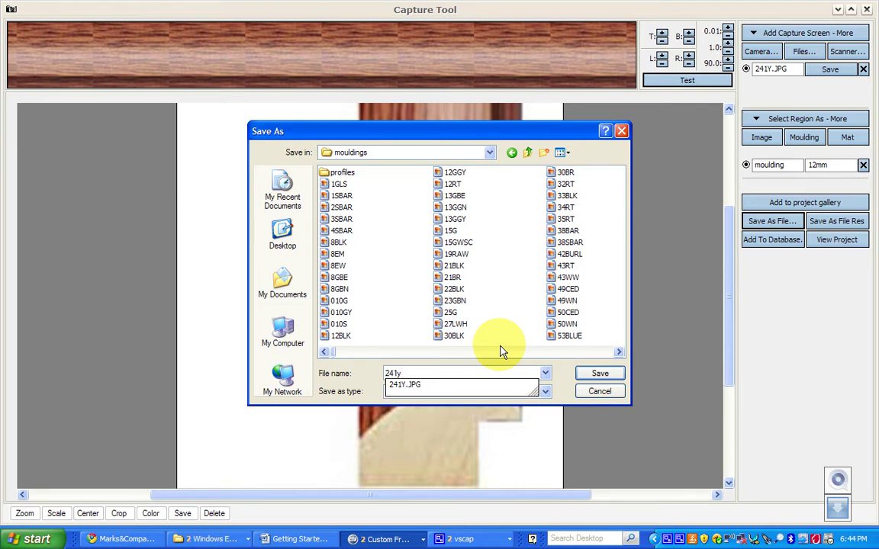
pyautogui.press('BackSpace')
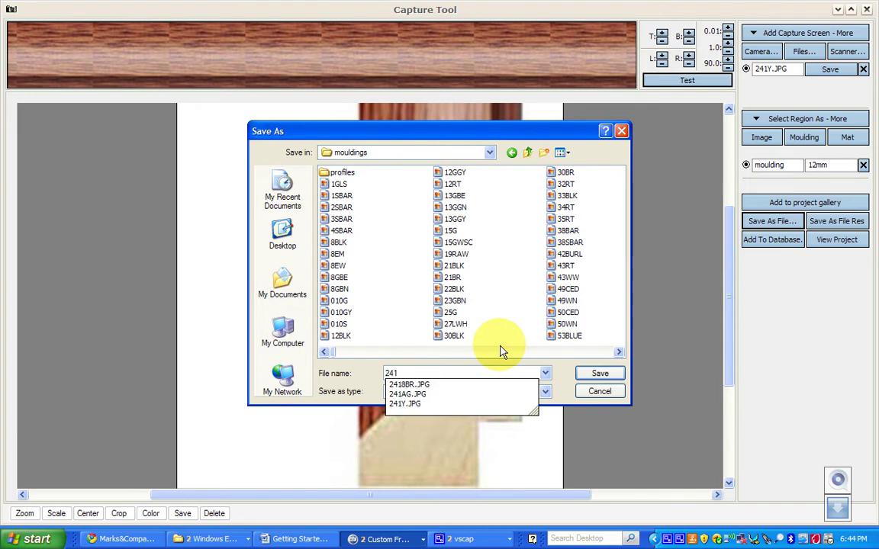
pyautogui.write('Y')
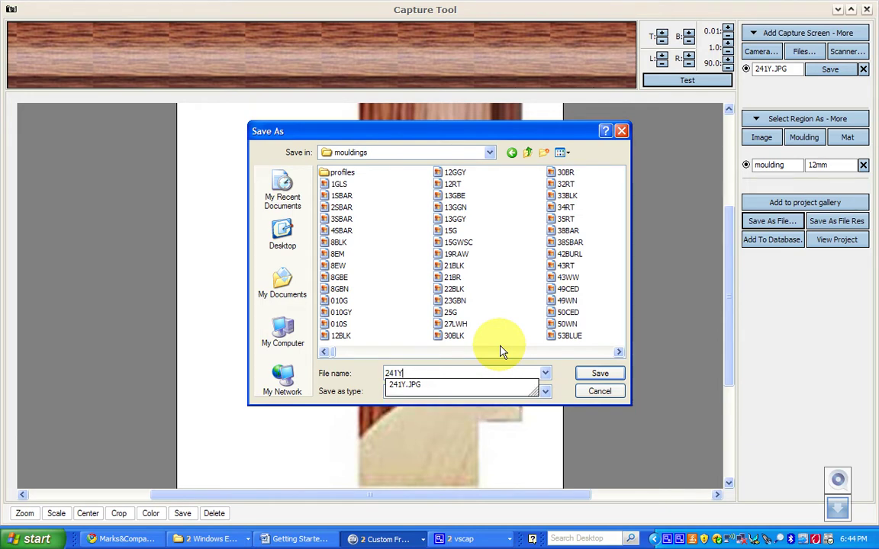
pyautogui.click(604, 377)
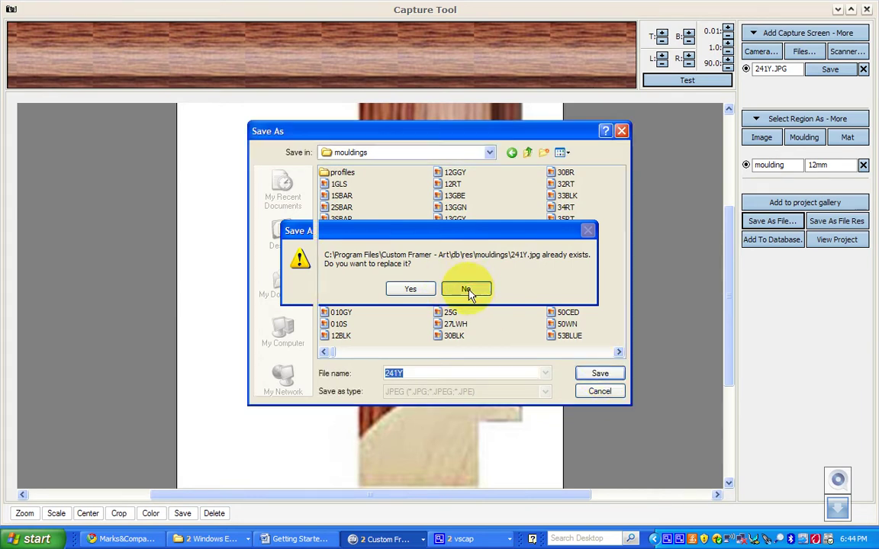
pyautogui.click(467, 289)
pyautogui.click(607, 390)
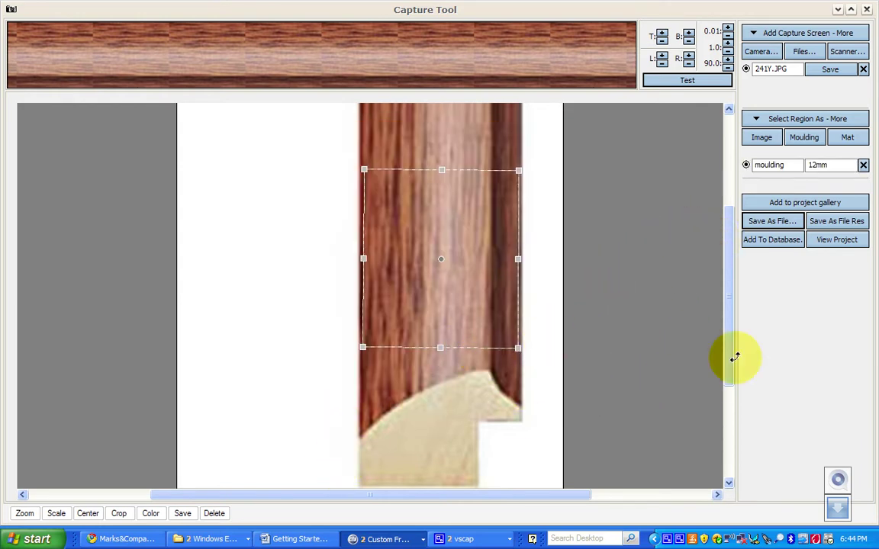
# Step: Add an image region about 17 by 17 mm around the moulding's end profile and preview the captured image
pyautogui.moveTo(730, 255); pyautogui.dragTo(730, 301)
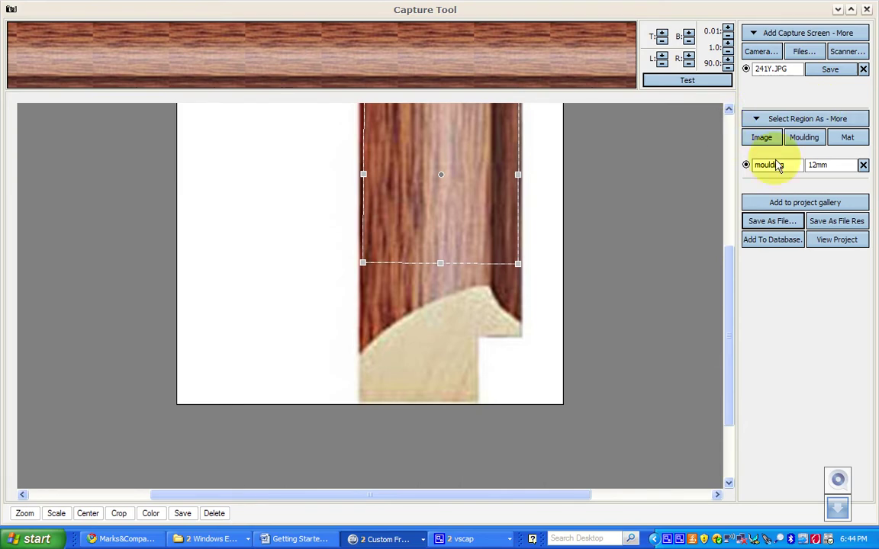
pyautogui.click(761, 137)
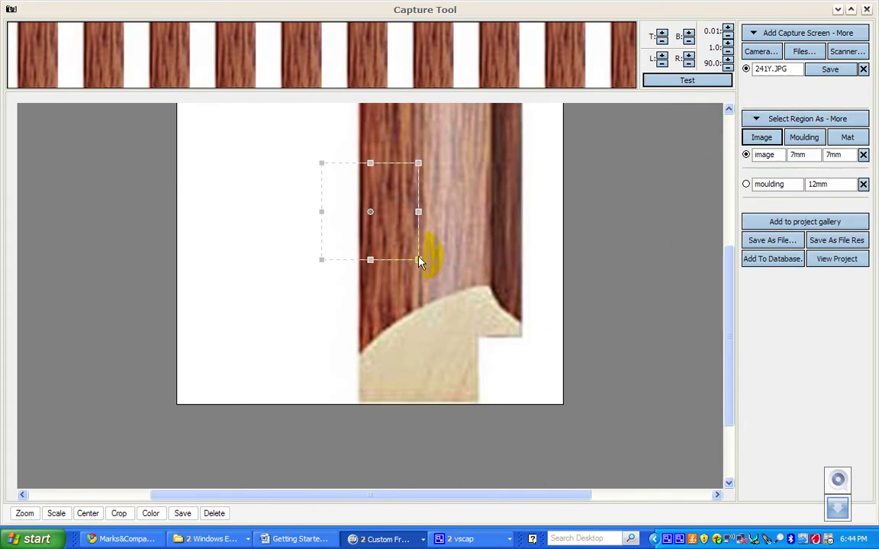
pyautogui.moveTo(419, 263); pyautogui.dragTo(460, 299)
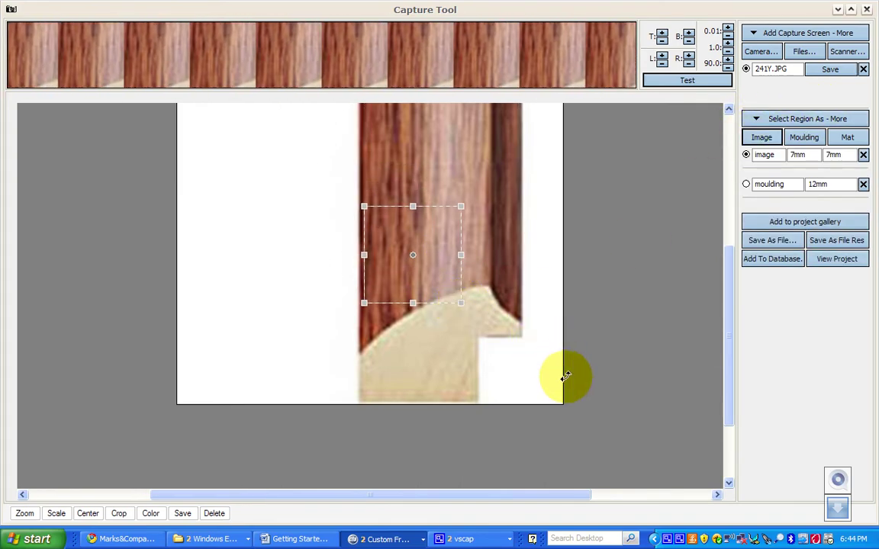
pyautogui.moveTo(460, 302); pyautogui.dragTo(580, 419)
pyautogui.moveTo(545, 358); pyautogui.dragTo(514, 385)
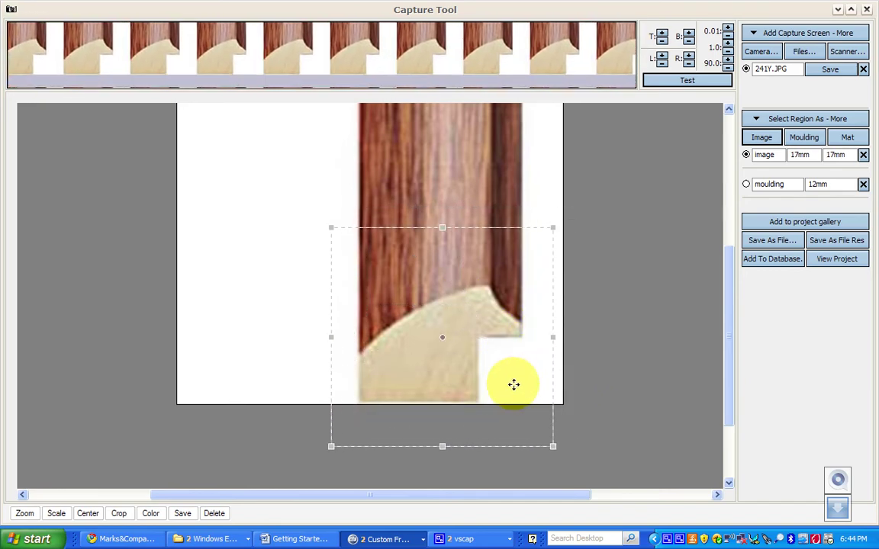
pyautogui.click(687, 82)
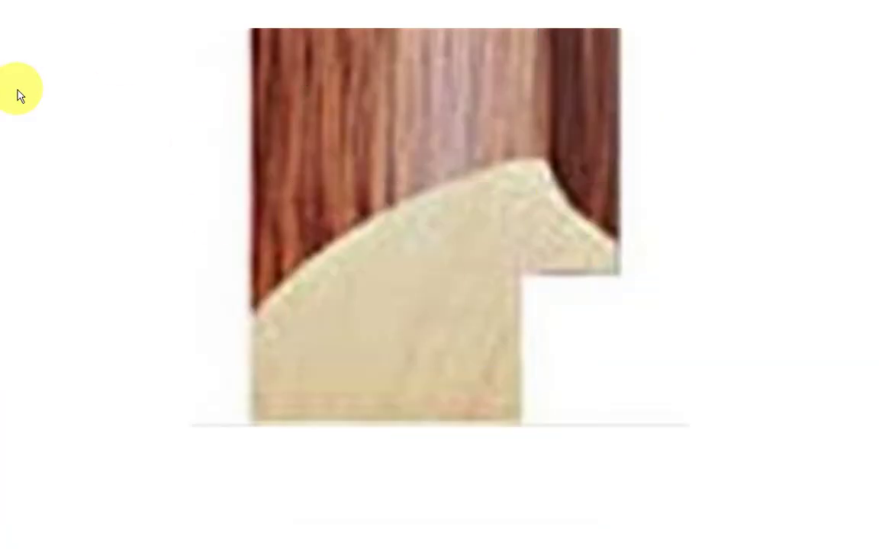
pyautogui.click(18, 93)
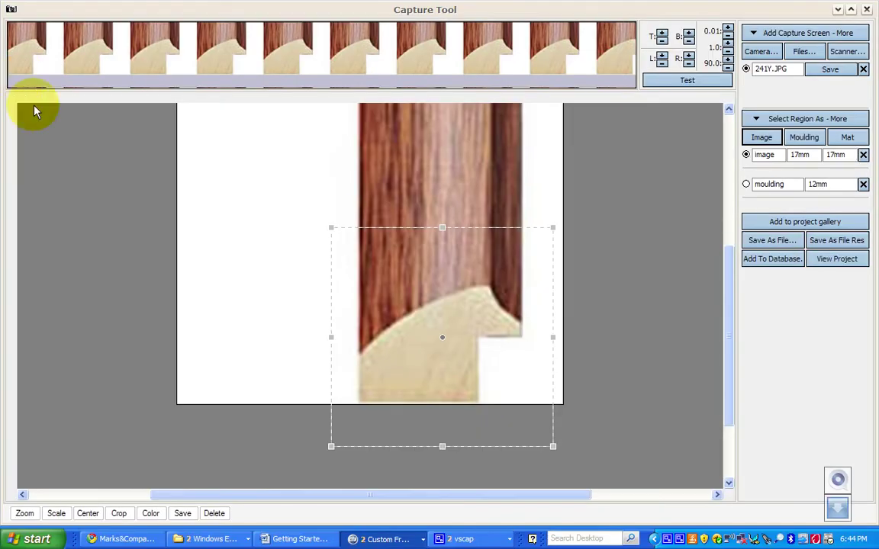
# Step: Start saving the profile image as a file in Custom Framer - Art\db\res\mouldings\profiles on drive C
pyautogui.click(772, 241)
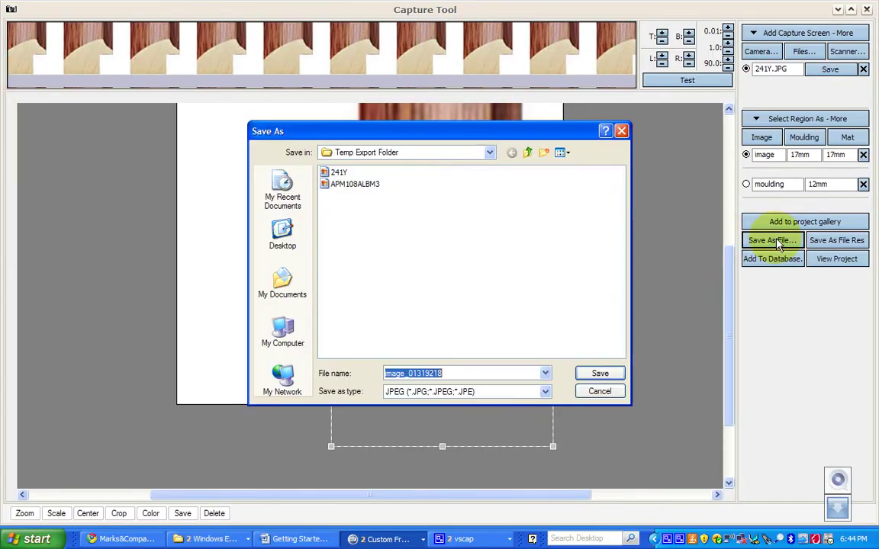
pyautogui.click(281, 335)
pyautogui.doubleClick(339, 174)
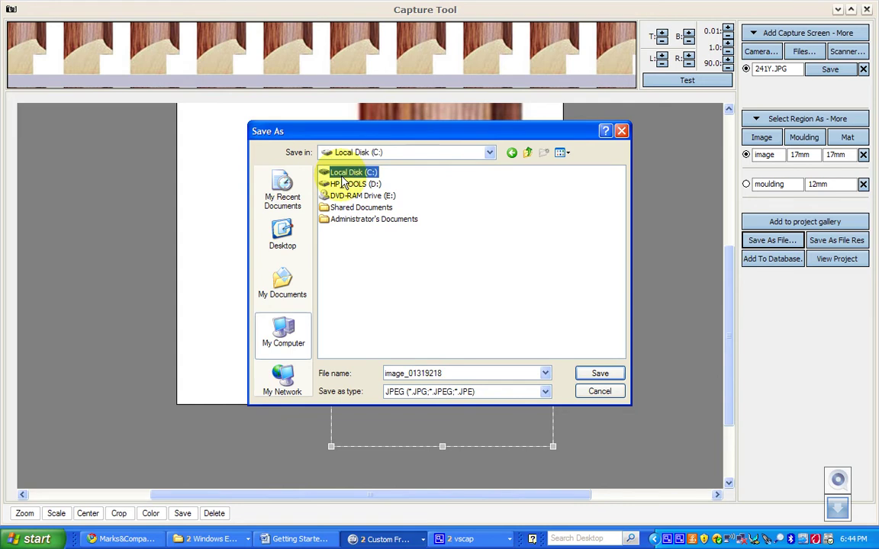
pyautogui.doubleClick(359, 242)
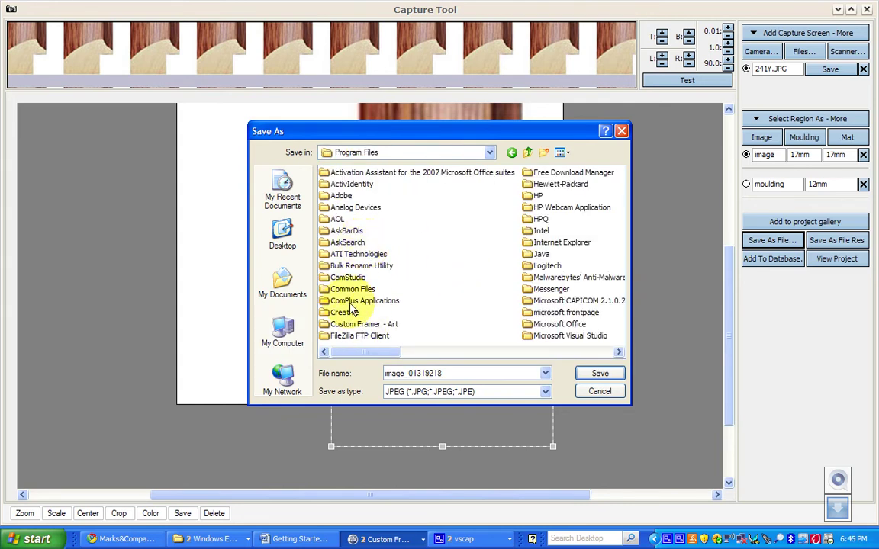
pyautogui.doubleClick(336, 323)
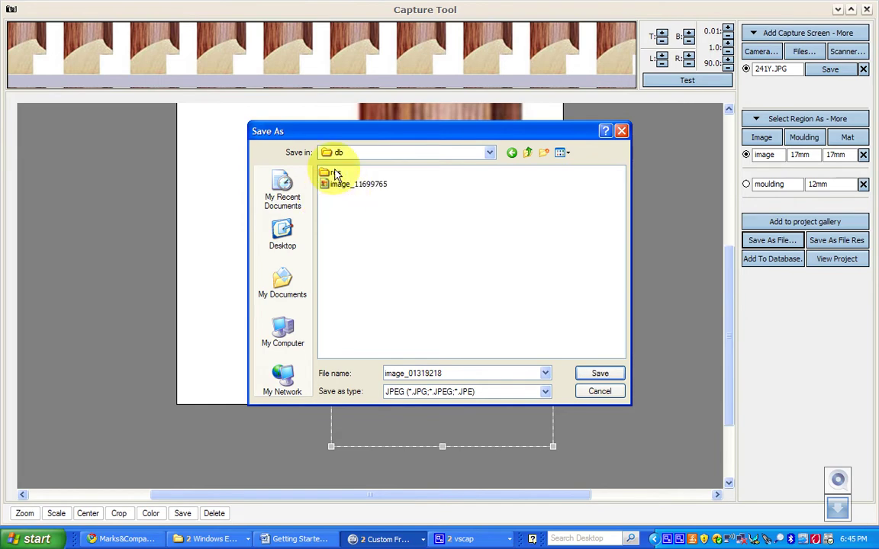
pyautogui.doubleClick(333, 173)
pyautogui.click(336, 243)
pyautogui.doubleClick(335, 244)
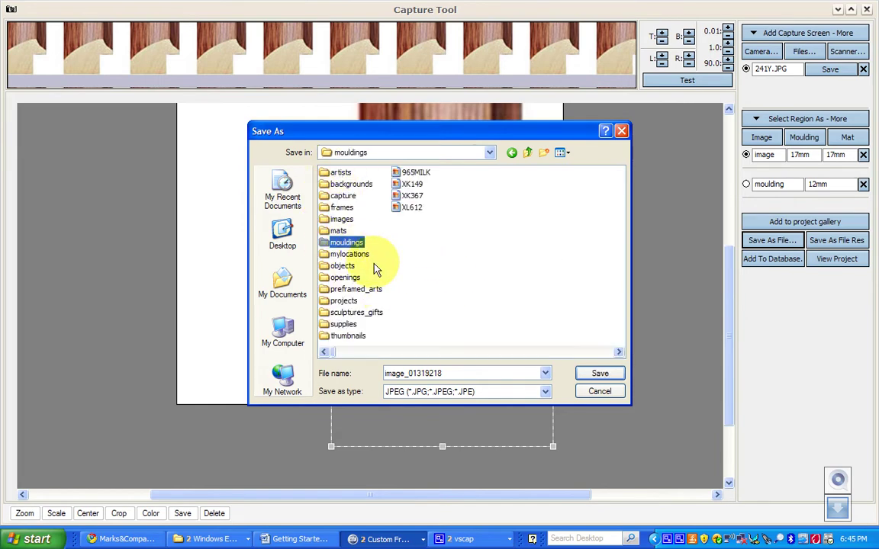
pyautogui.doubleClick(333, 173)
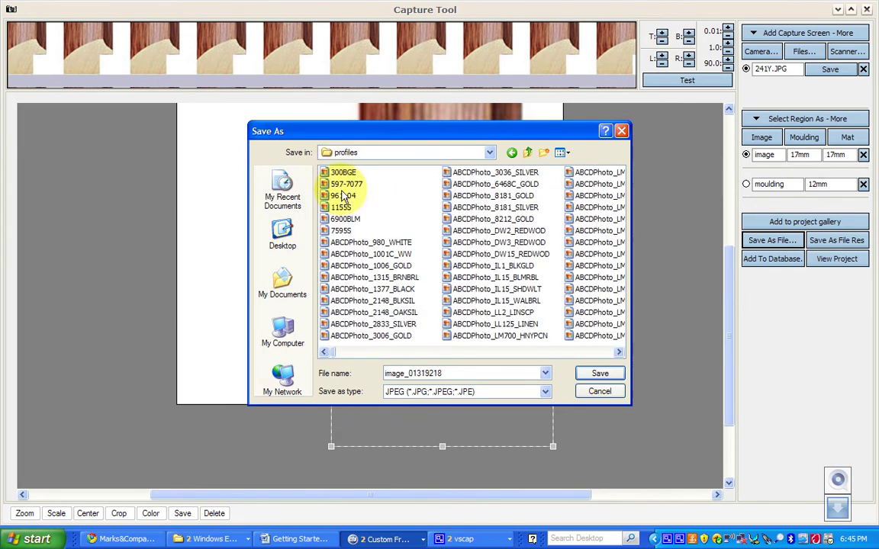
# Step: Try to save the profile image as p241y, decline replacing the existing file and cancel the save
pyautogui.doubleClick(449, 373)
pyautogui.write('p')
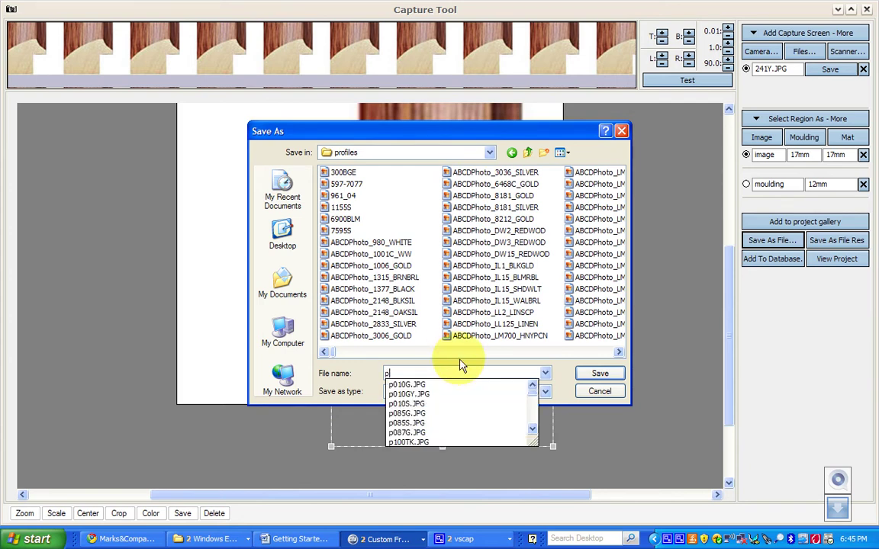
pyautogui.write('2')
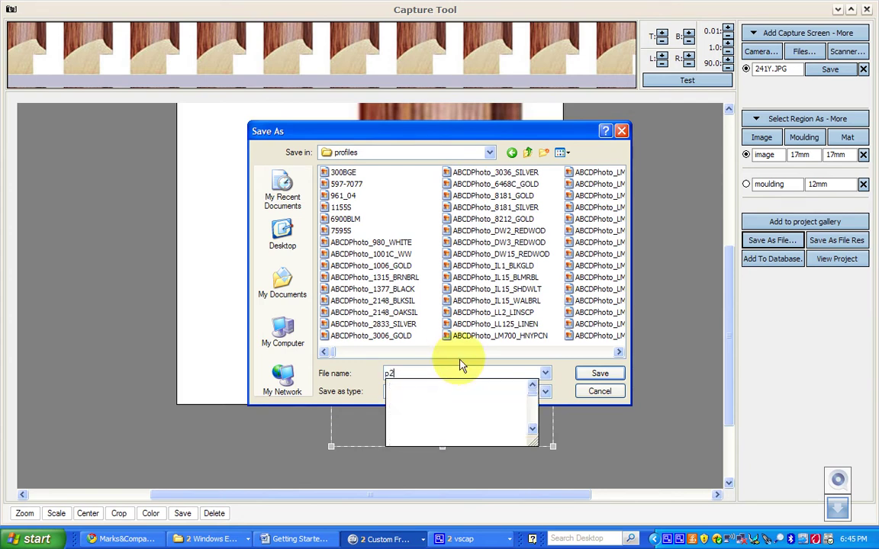
pyautogui.write('41y')
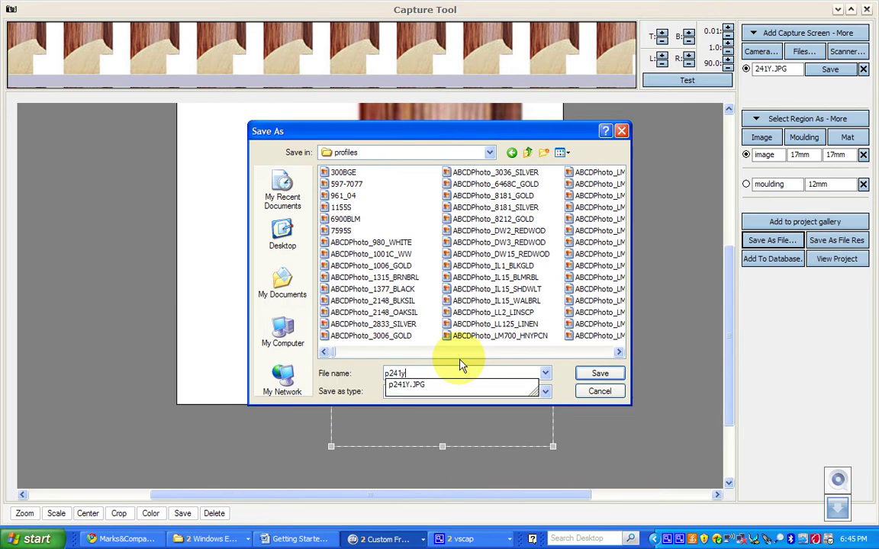
pyautogui.click(598, 374)
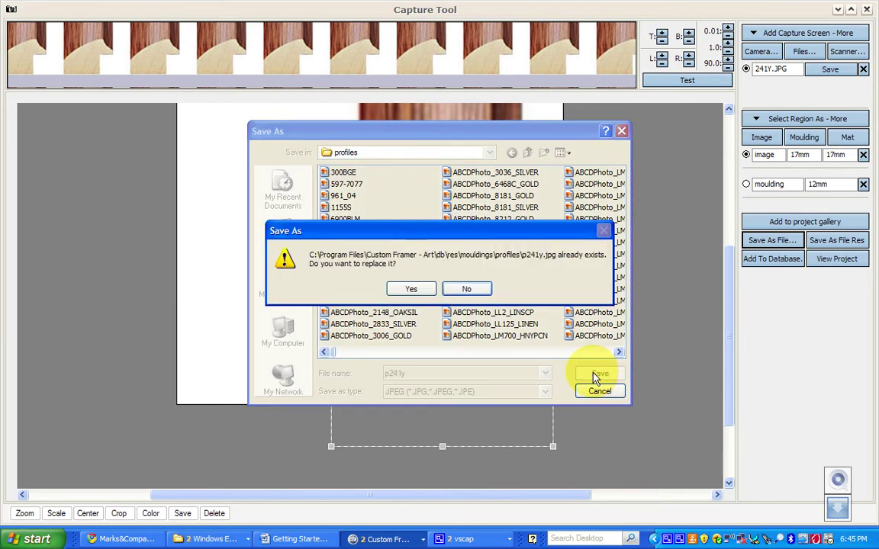
pyautogui.click(458, 290)
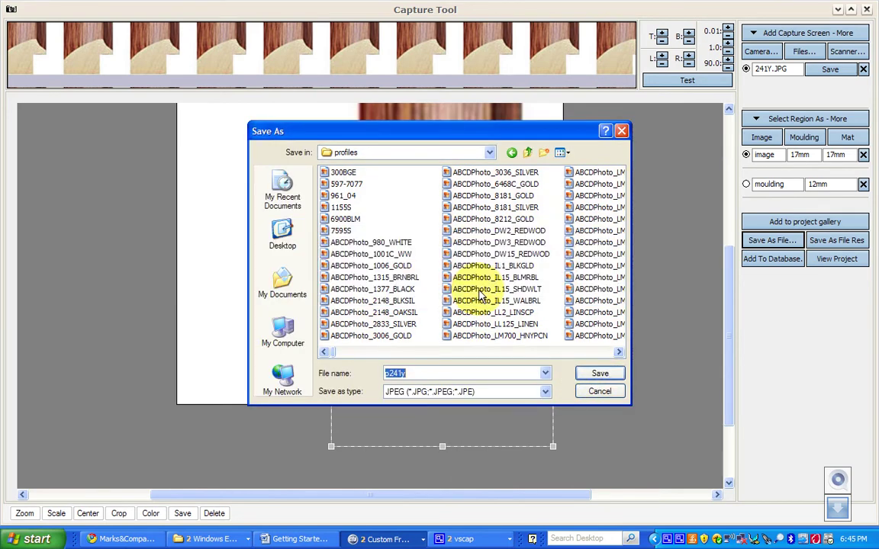
pyautogui.click(614, 391)
# Step: Close the Capture Tool and open the Moulding Database
pyautogui.click(867, 9)
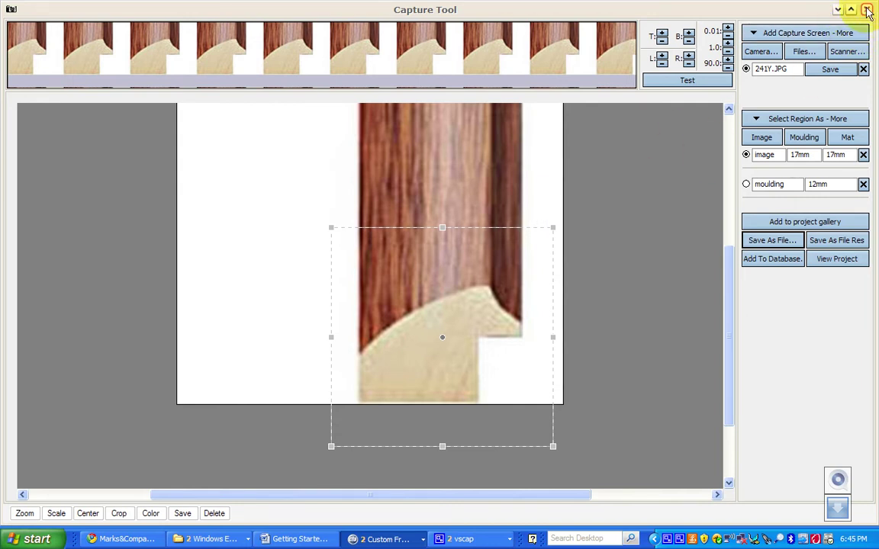
pyautogui.click(867, 9)
pyautogui.click(206, 27)
pyautogui.click(221, 43)
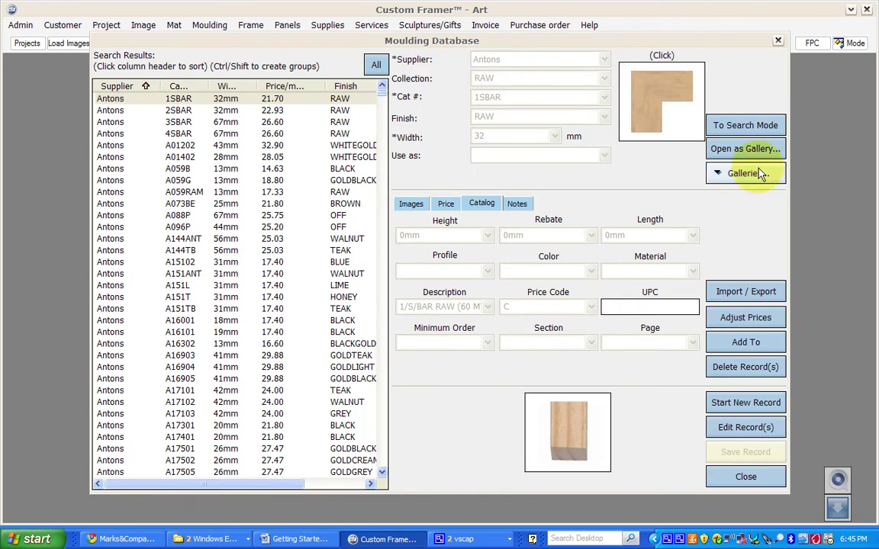
# Step: Search the Moulding Database for supplier Marks with catalogue number 241y and select the matching record
pyautogui.click(763, 126)
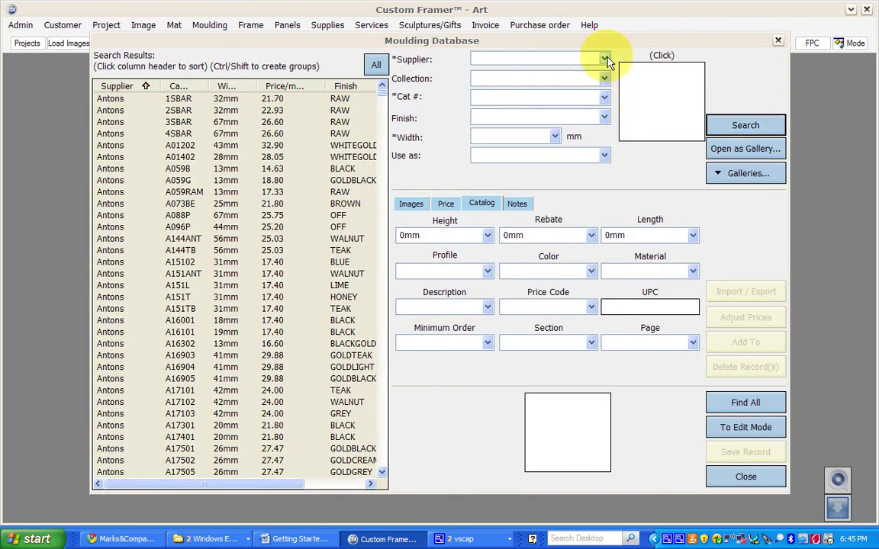
pyautogui.click(607, 61)
pyautogui.click(537, 117)
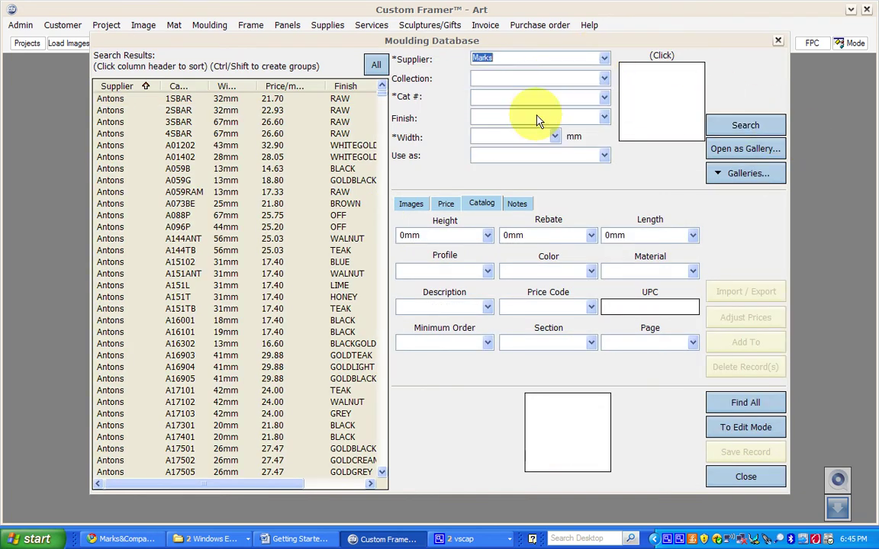
pyautogui.click(504, 97)
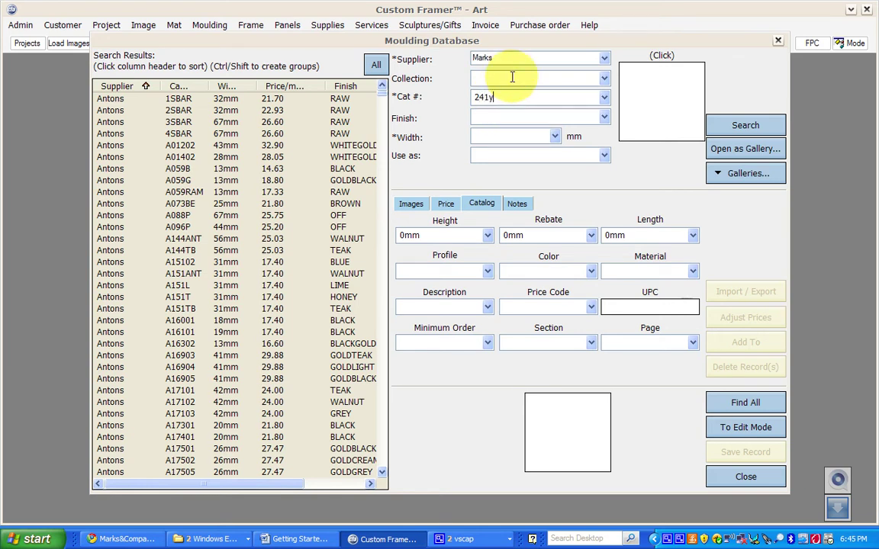
pyautogui.click(751, 127)
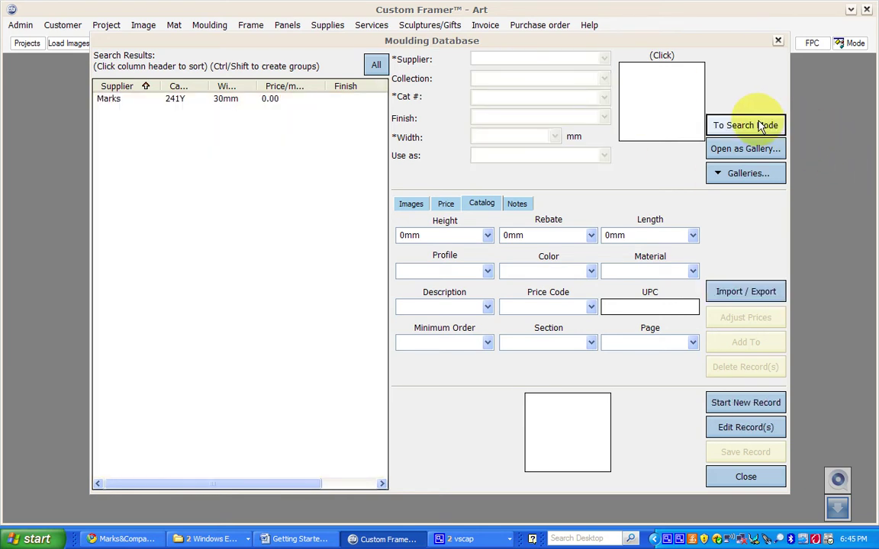
pyautogui.click(227, 107)
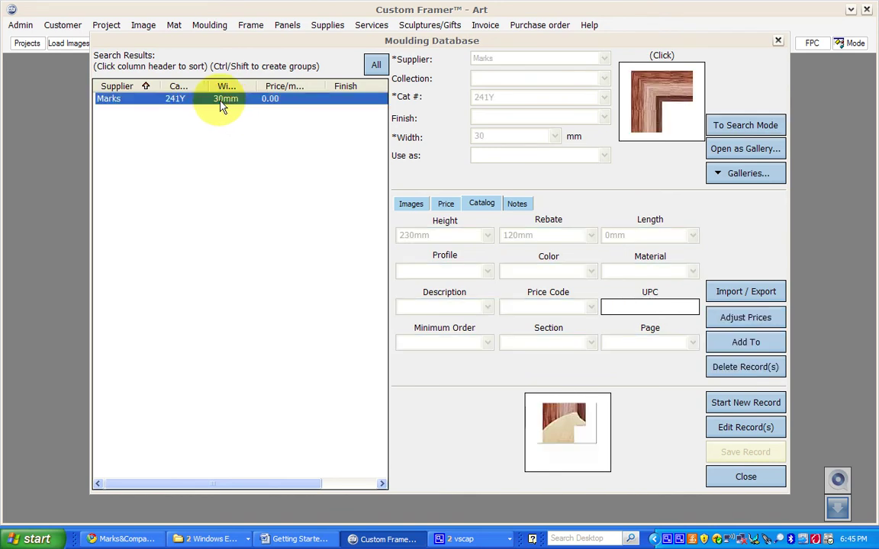
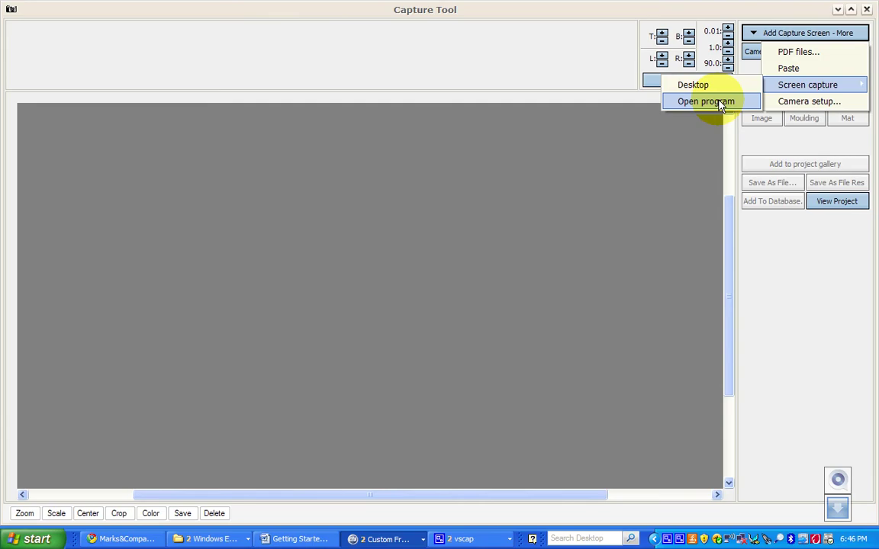
# Step: Try a screen capture of an open program and close the 241Y picture viewer window
pyautogui.click(720, 104)
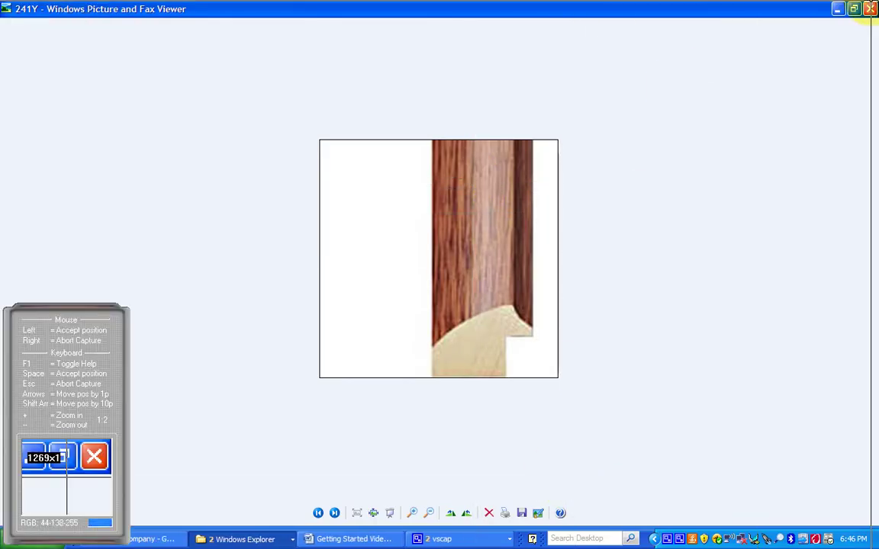
pyautogui.click(349, 312)
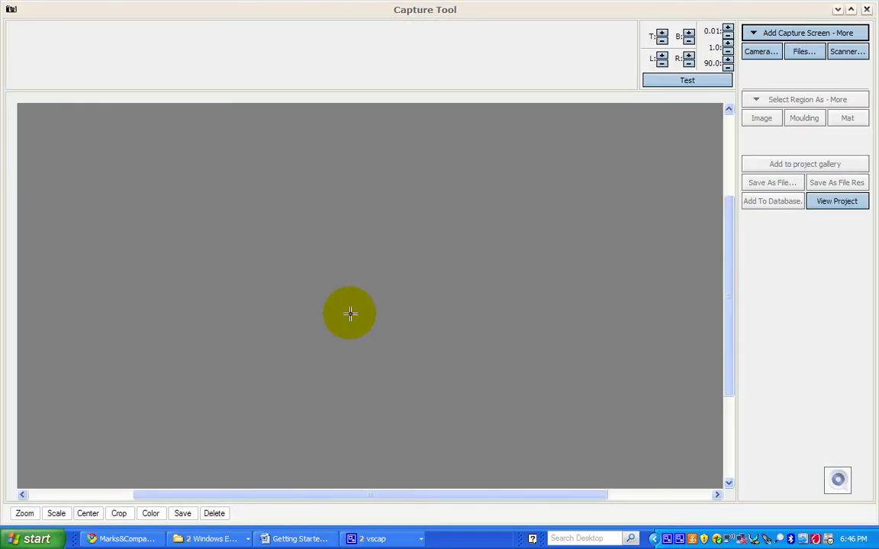
pyautogui.click(214, 538)
pyautogui.click(241, 501)
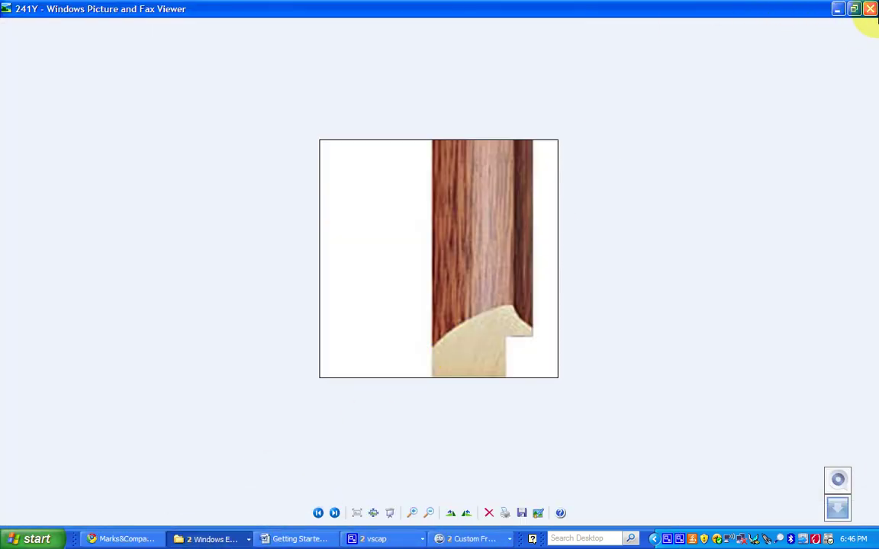
pyautogui.click(870, 9)
# Step: Bring the Marks&Company moulding page to the front, close the Temp Export Folder window and return to the Capture Tool
pyautogui.click(122, 538)
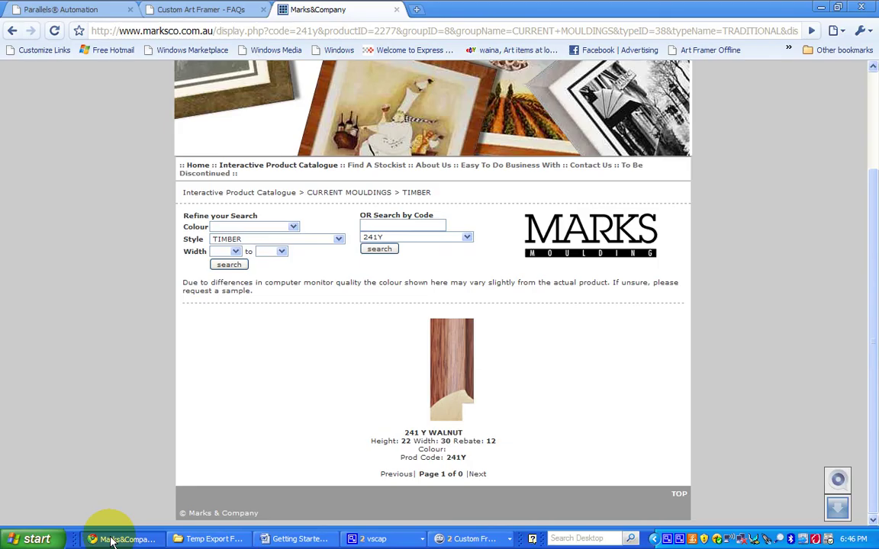
pyautogui.rightClick(225, 533)
pyautogui.click(229, 527)
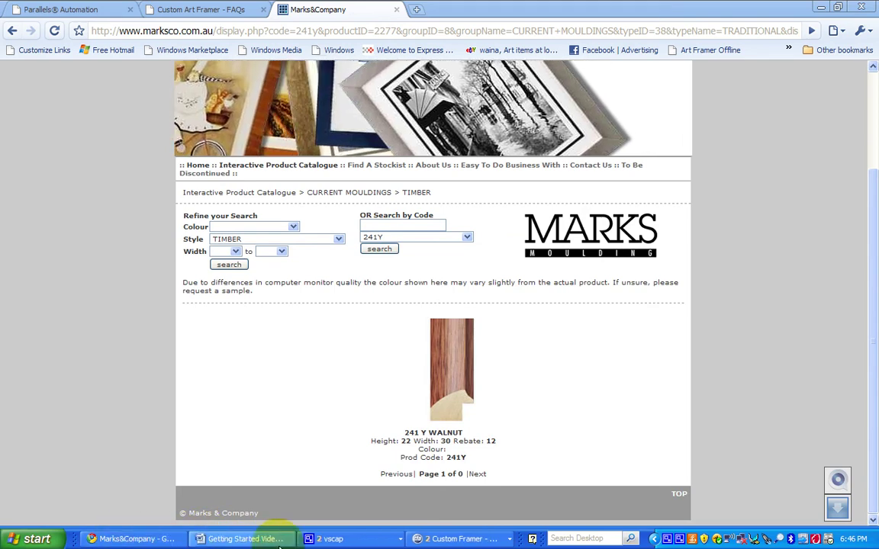
pyautogui.click(458, 539)
pyautogui.click(461, 502)
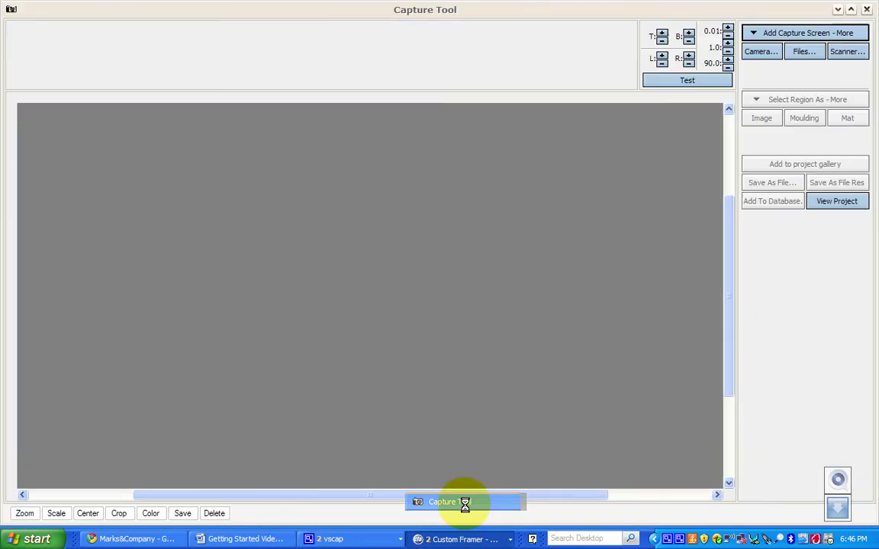
# Step: Screen-capture the area around the 241 Y WALNUT moulding picture from the open Marks&Company web page
pyautogui.click(774, 34)
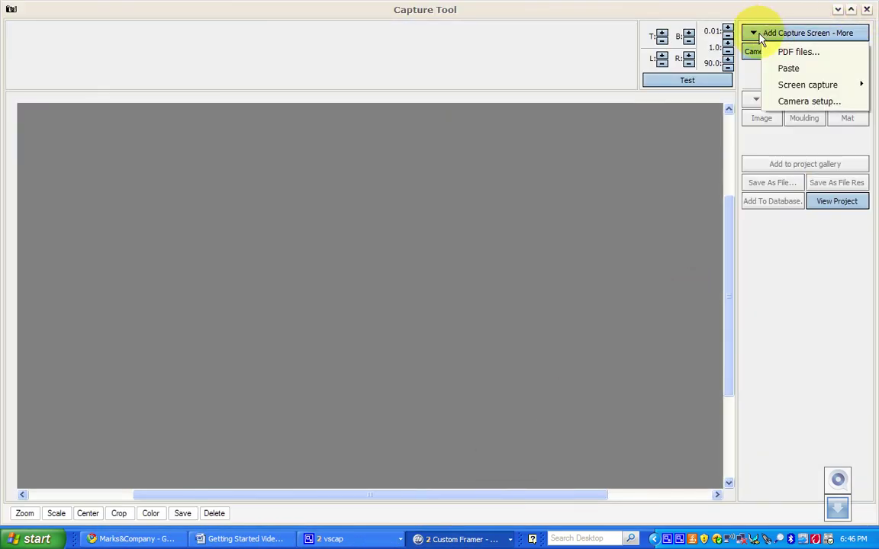
pyautogui.moveTo(826, 84)
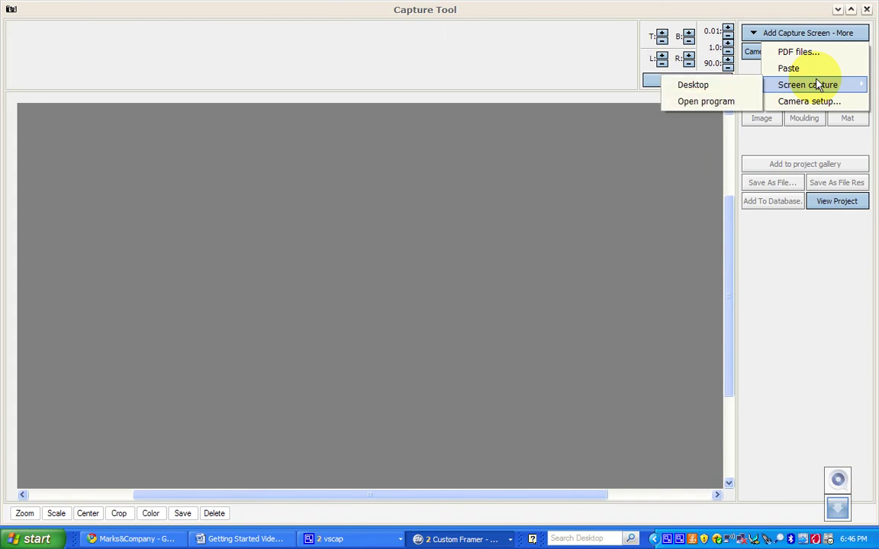
pyautogui.click(739, 103)
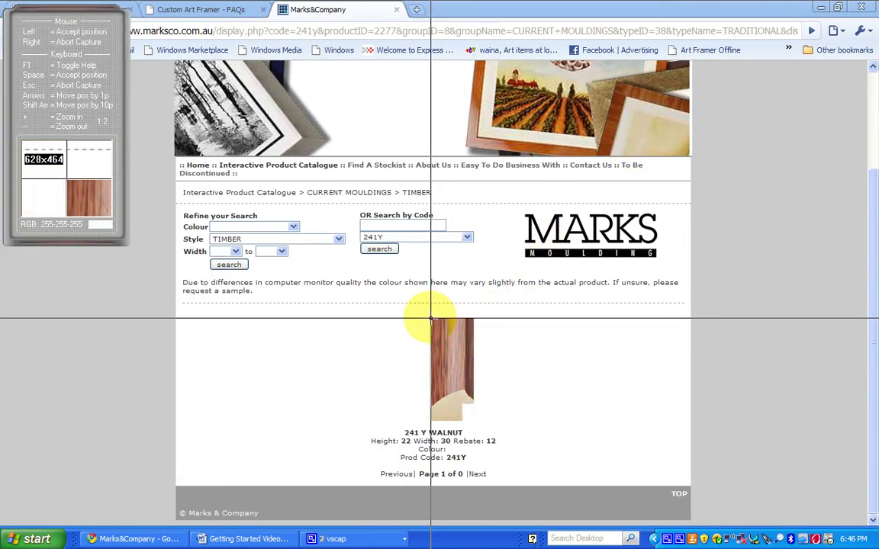
pyautogui.click(431, 318)
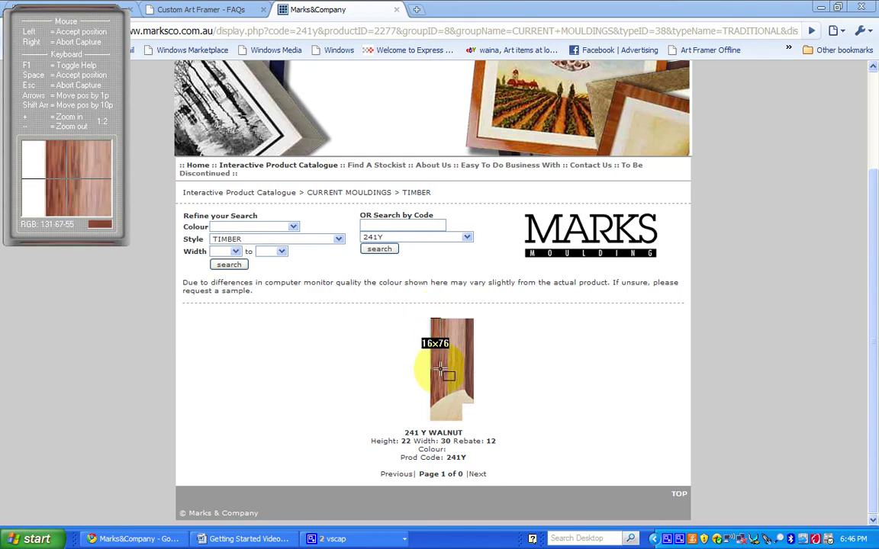
pyautogui.click(473, 426)
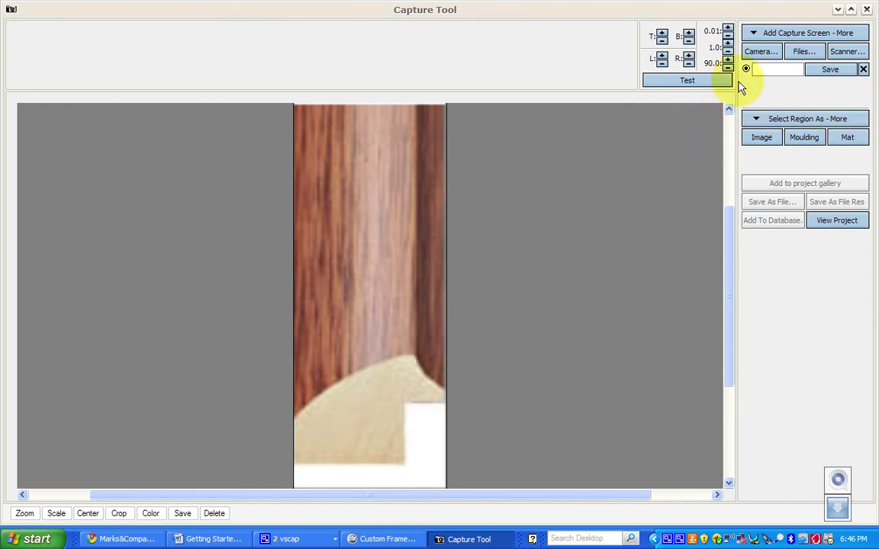
# Step: Add a moulding region about 16 mm wide across the full wood face above the end profile and test its preview
pyautogui.click(800, 138)
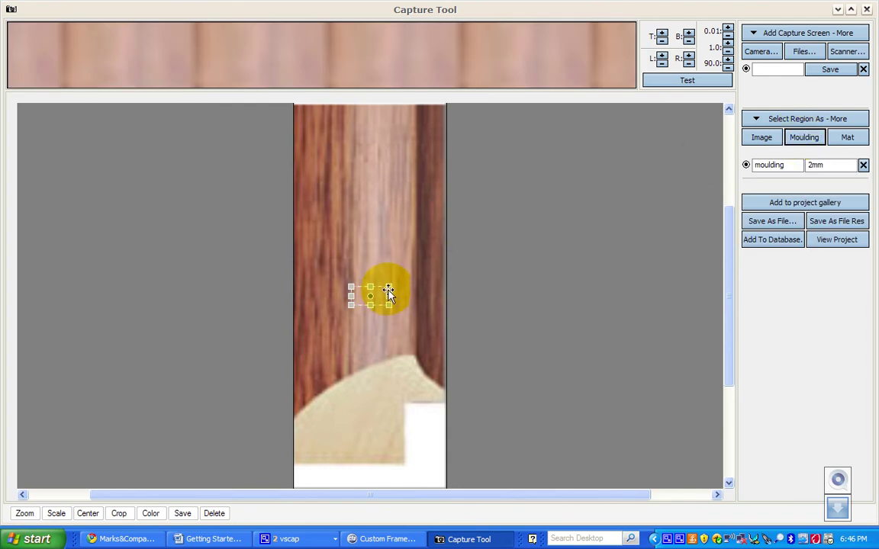
pyautogui.moveTo(389, 286); pyautogui.dragTo(341, 201)
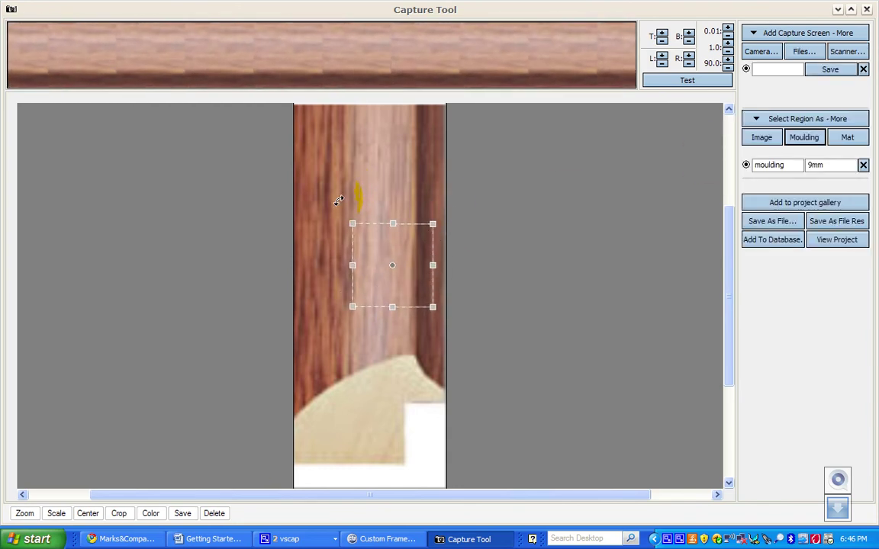
pyautogui.moveTo(385, 245); pyautogui.dragTo(327, 178)
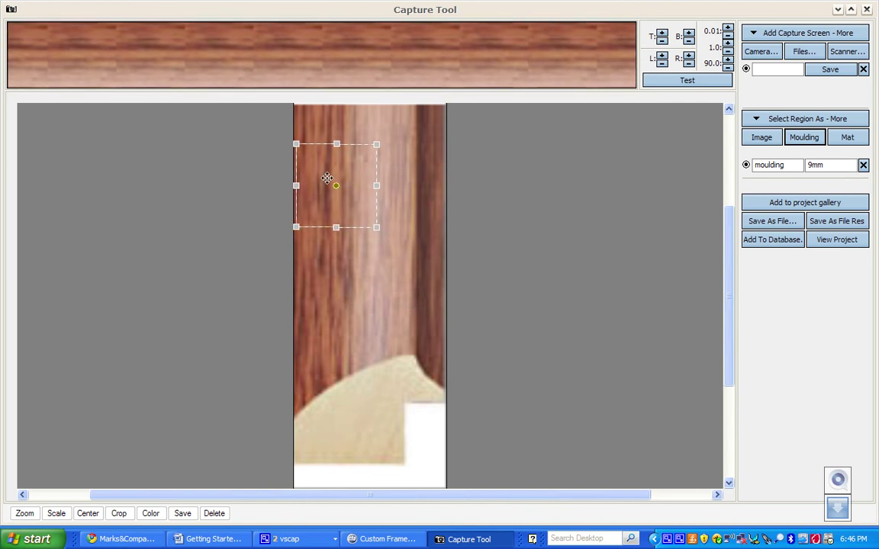
pyautogui.moveTo(376, 227); pyautogui.dragTo(450, 305)
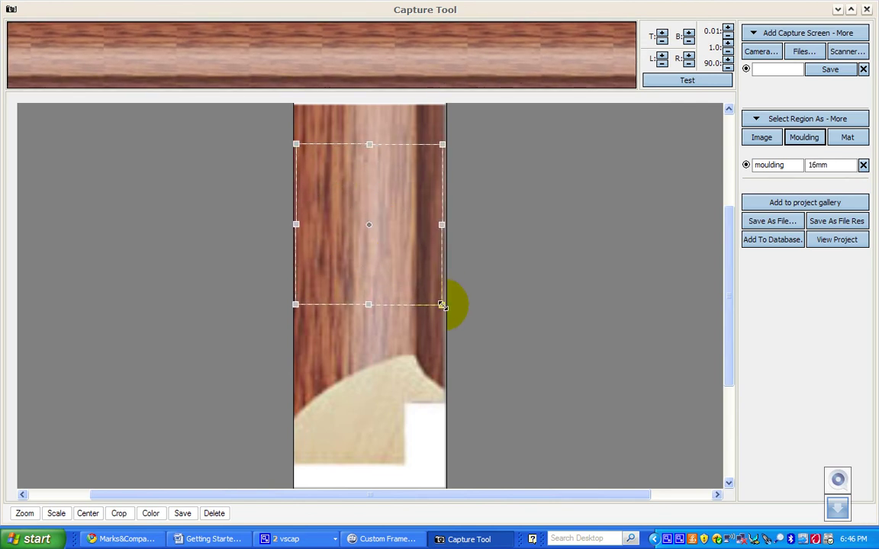
pyautogui.moveTo(369, 145); pyautogui.dragTo(370, 129)
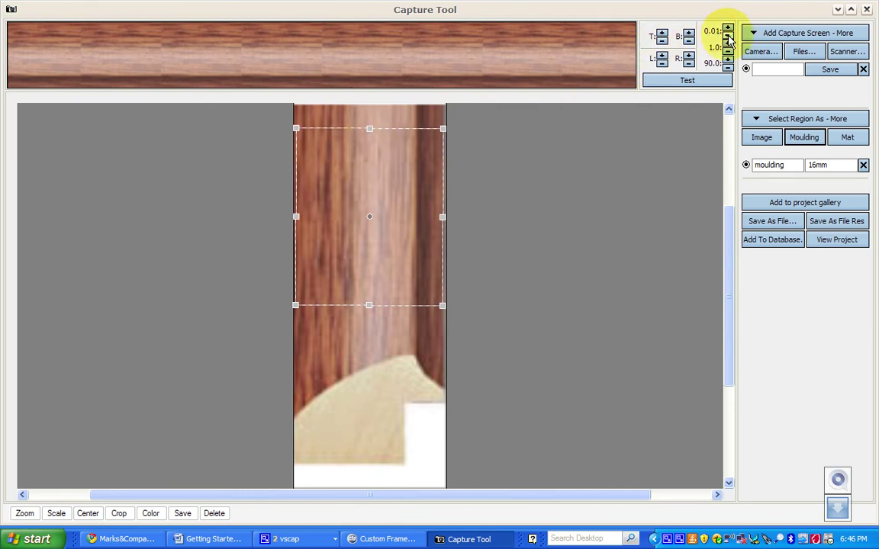
pyautogui.click(703, 86)
pyautogui.click(113, 231)
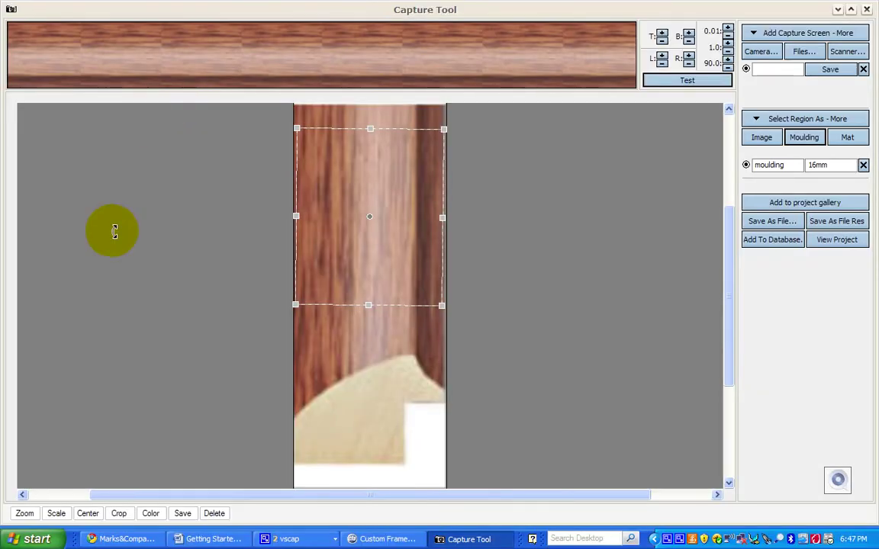
# Step: Start saving the moulding region as an image file in Program Files\Custom Framer - Art\db\res\mouldings on drive C
pyautogui.click(750, 221)
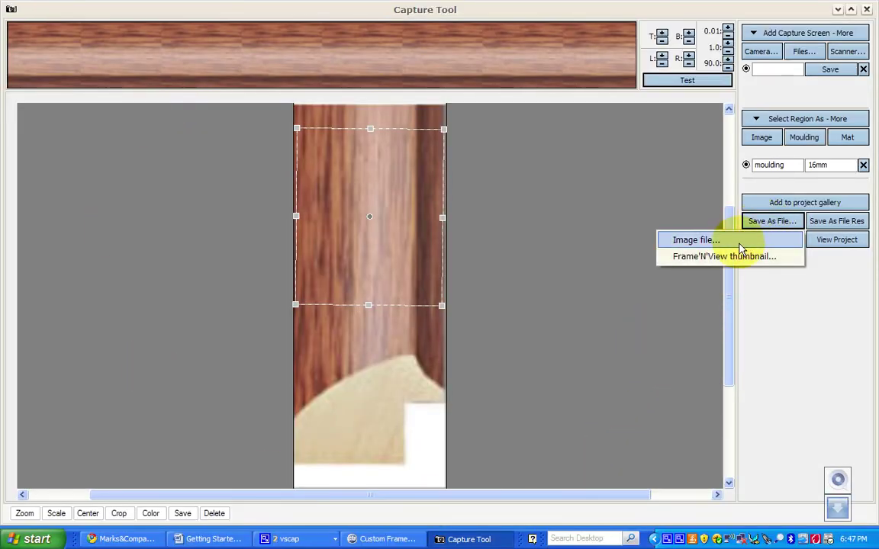
pyautogui.click(739, 244)
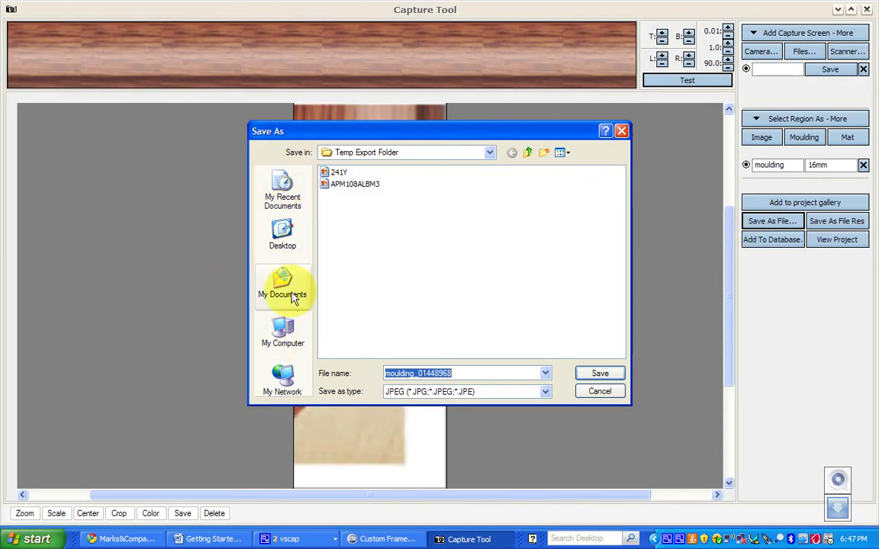
pyautogui.click(283, 332)
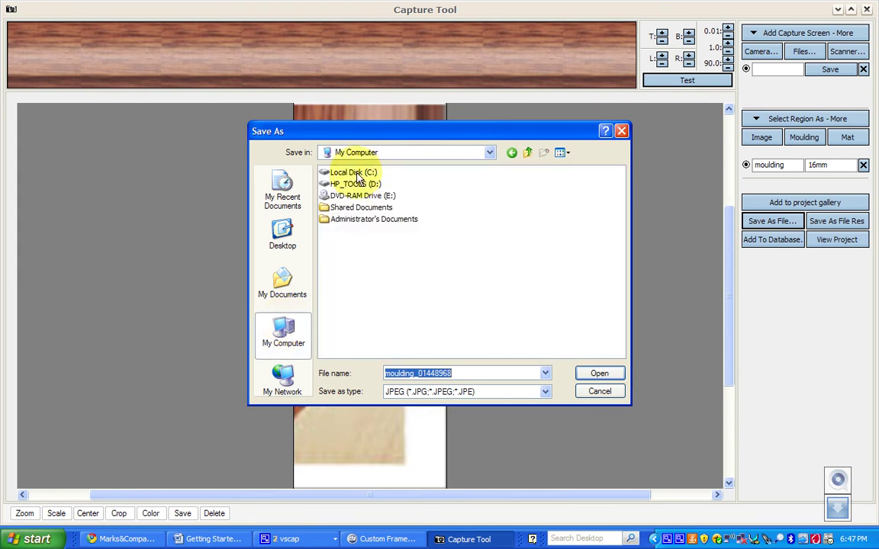
pyautogui.doubleClick(355, 173)
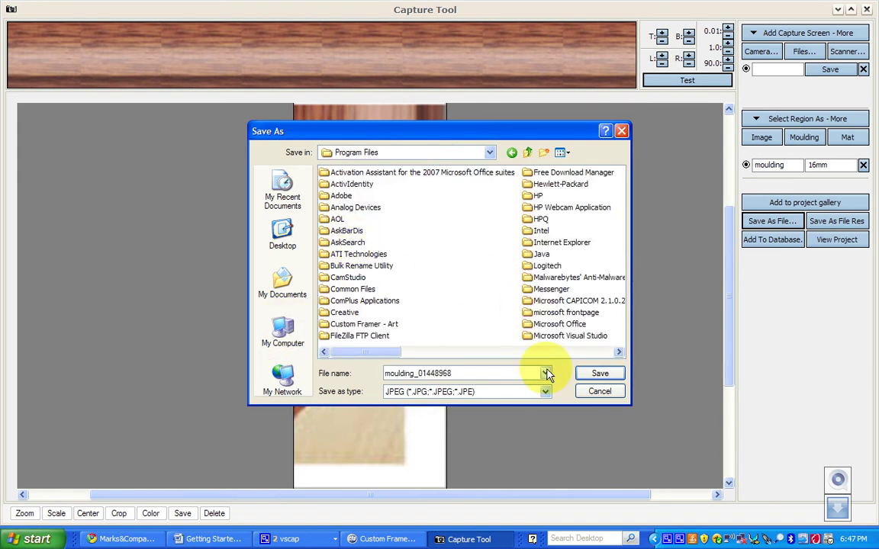
pyautogui.doubleClick(358, 326)
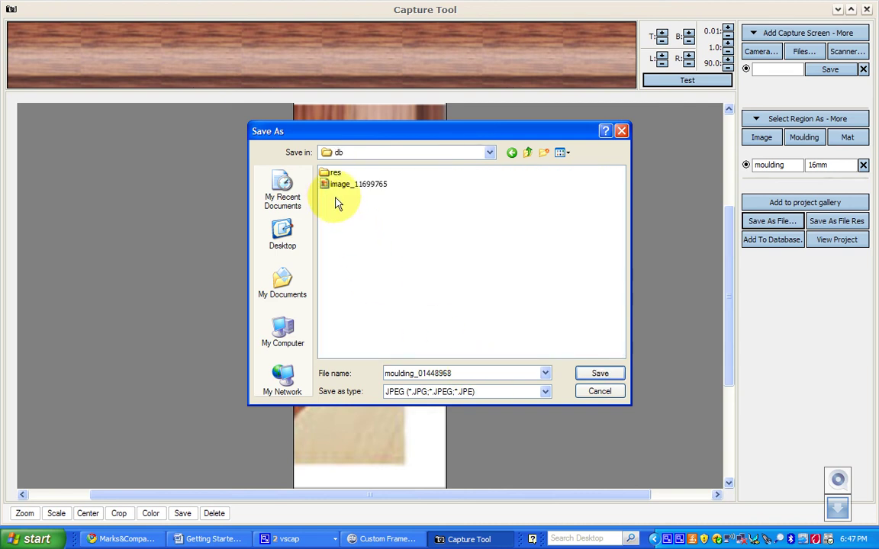
pyautogui.doubleClick(334, 172)
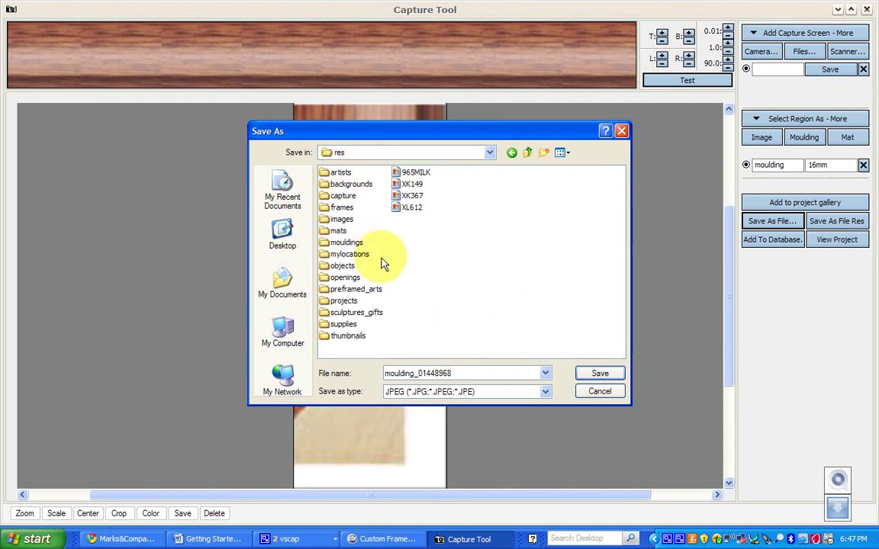
pyautogui.doubleClick(343, 242)
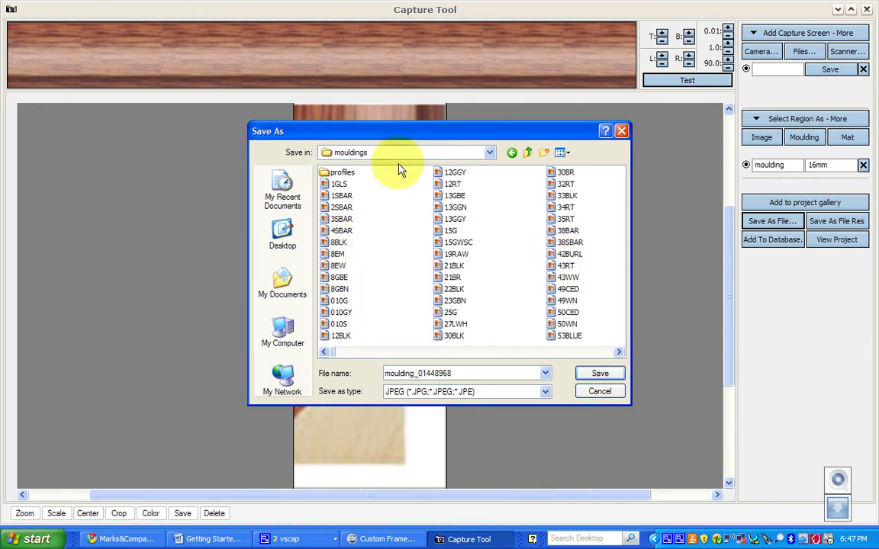
# Step: Enter 241y as the moulding image's file name and cancel the save
pyautogui.moveTo(460, 372); pyautogui.dragTo(351, 379)
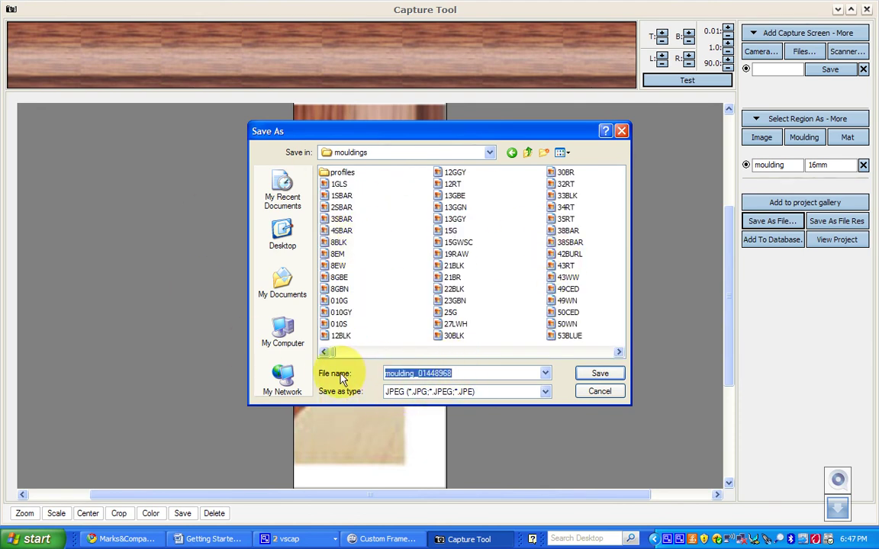
pyautogui.write('2')
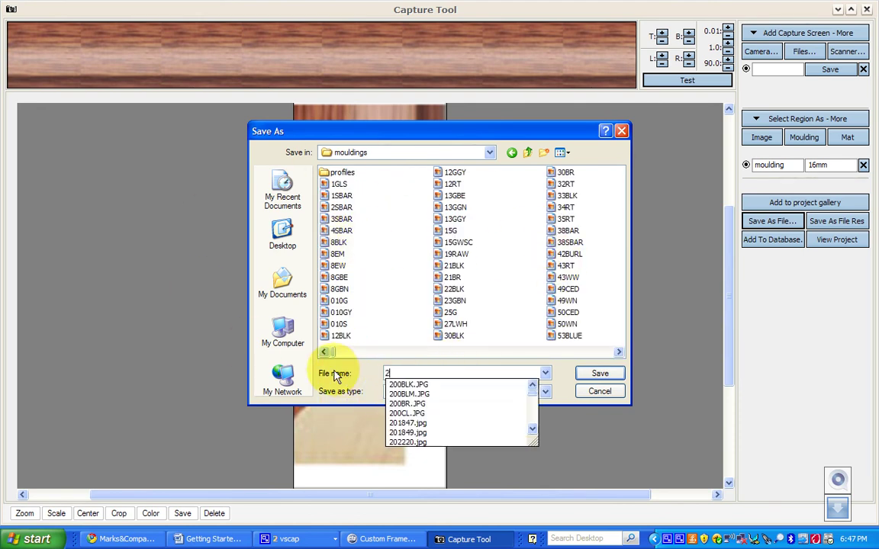
pyautogui.write('41')
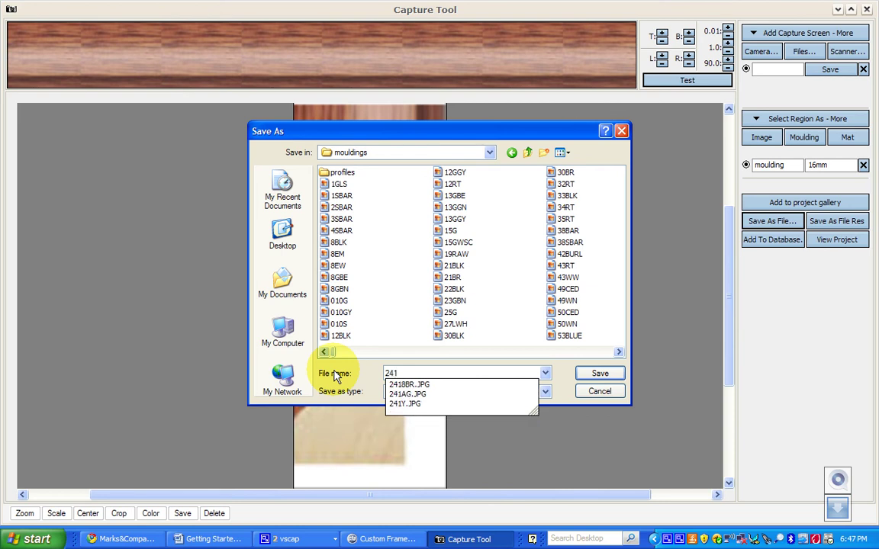
pyautogui.write('y')
pyautogui.click(601, 391)
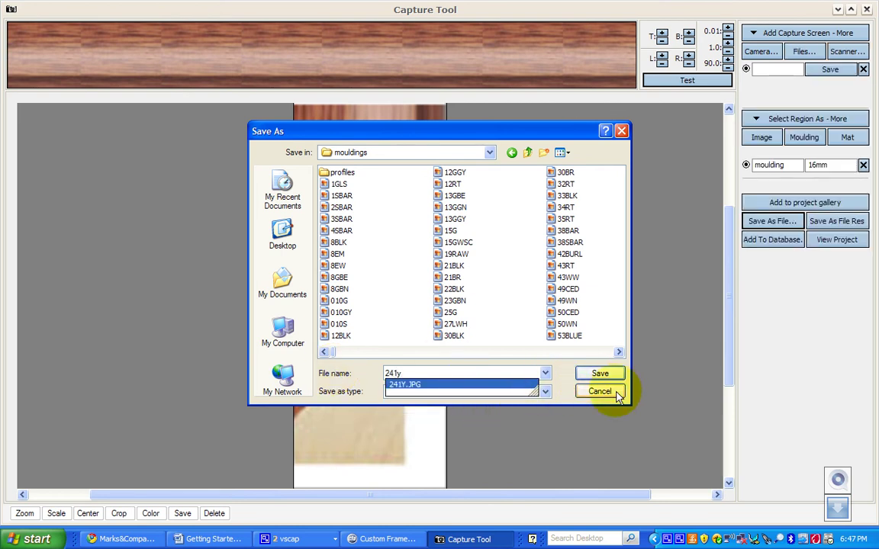
# Step: Close the Capture Tool without saving the captured screen
pyautogui.click(867, 10)
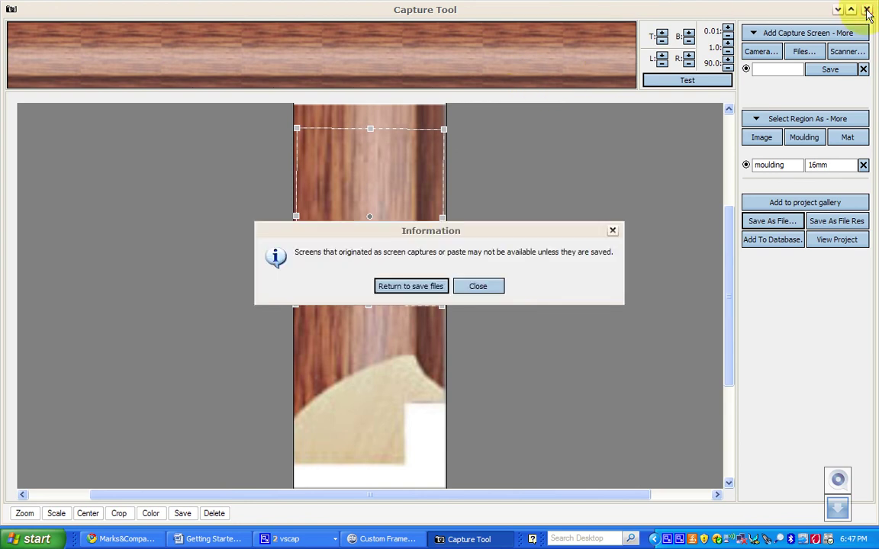
pyautogui.click(478, 285)
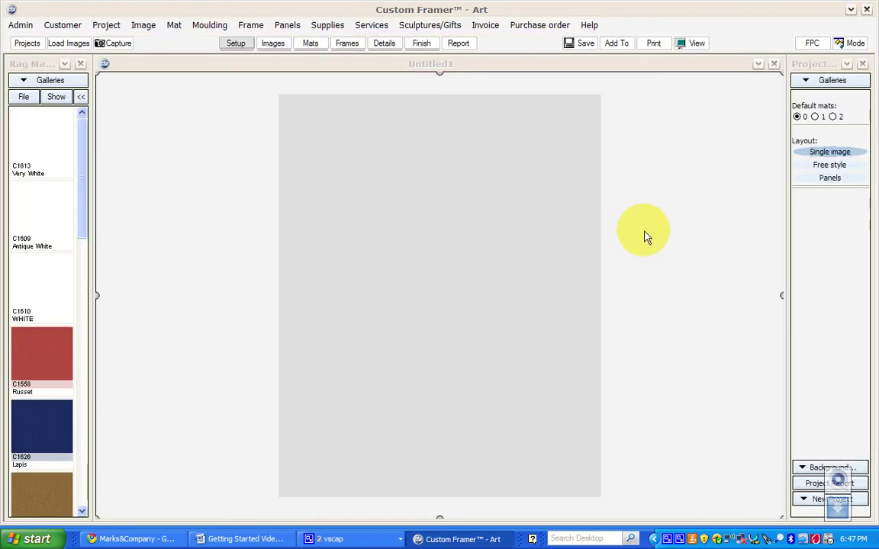